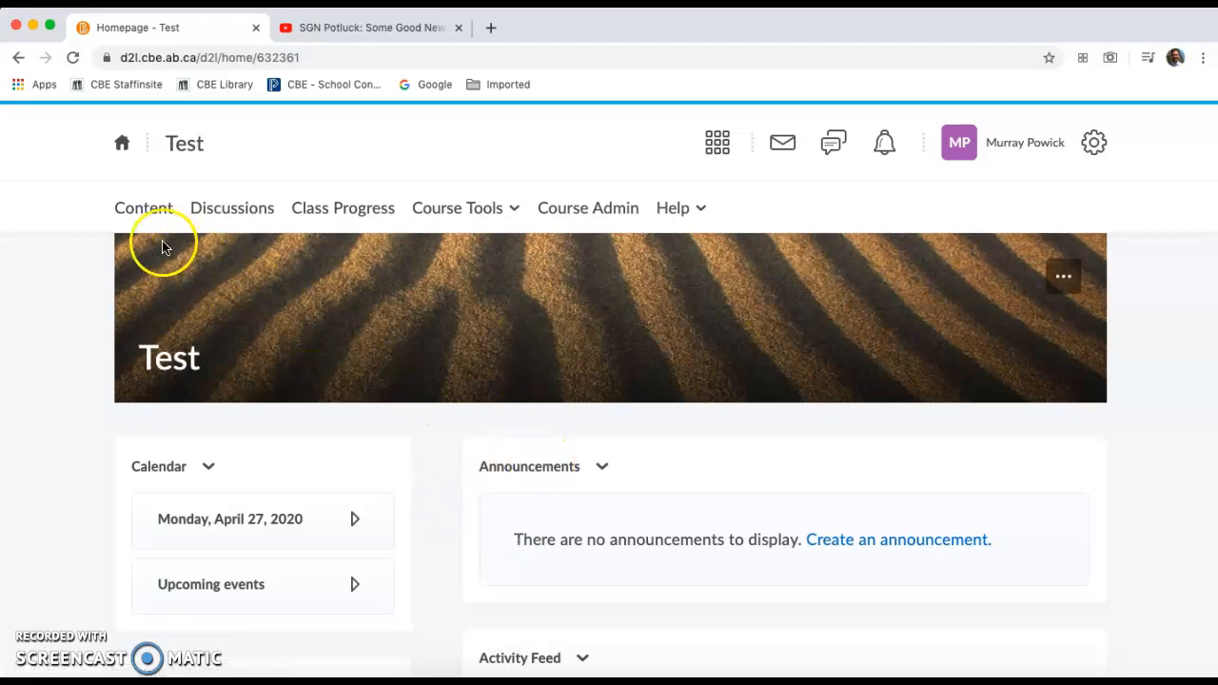
# - Add a module named YouTube to the Test course's content
pyautogui.click(143, 211)
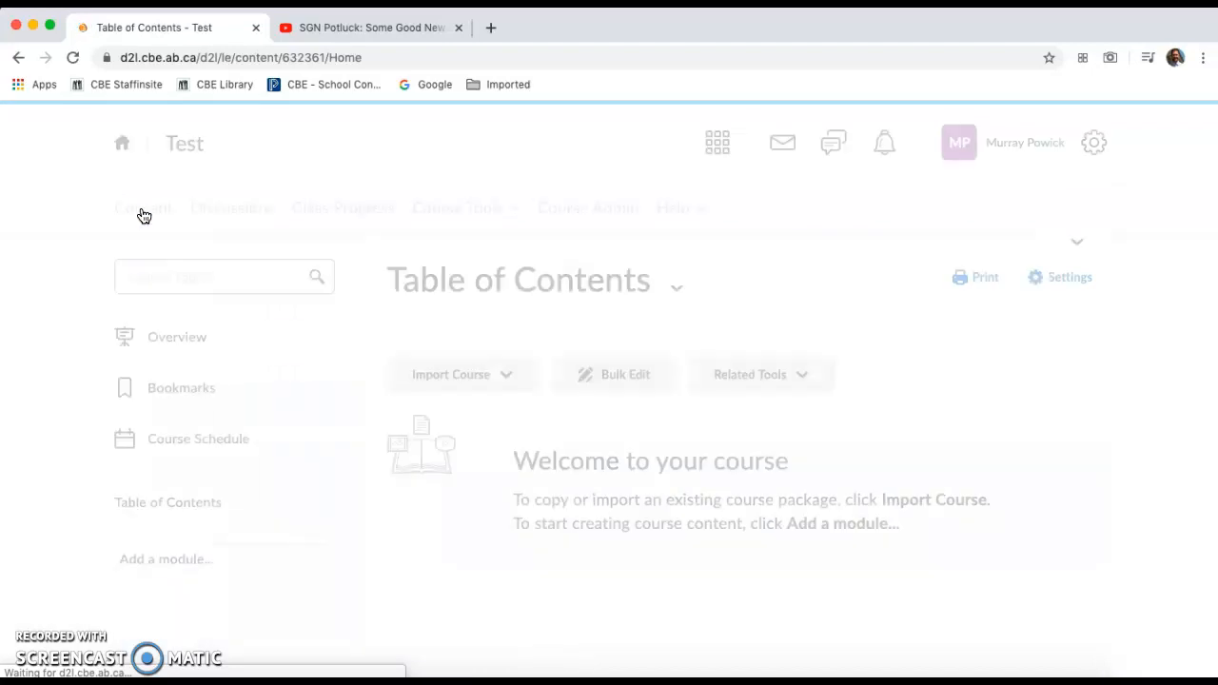
pyautogui.click(161, 565)
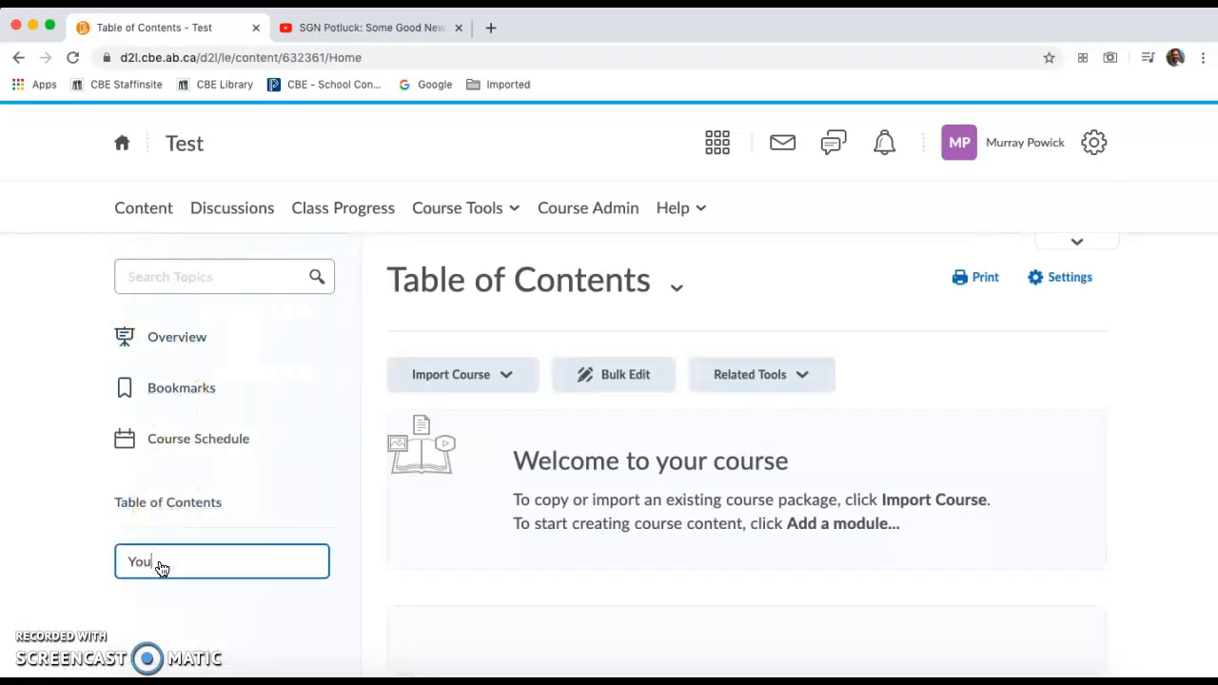
pyautogui.write('YouTube')
pyautogui.click(250, 646)
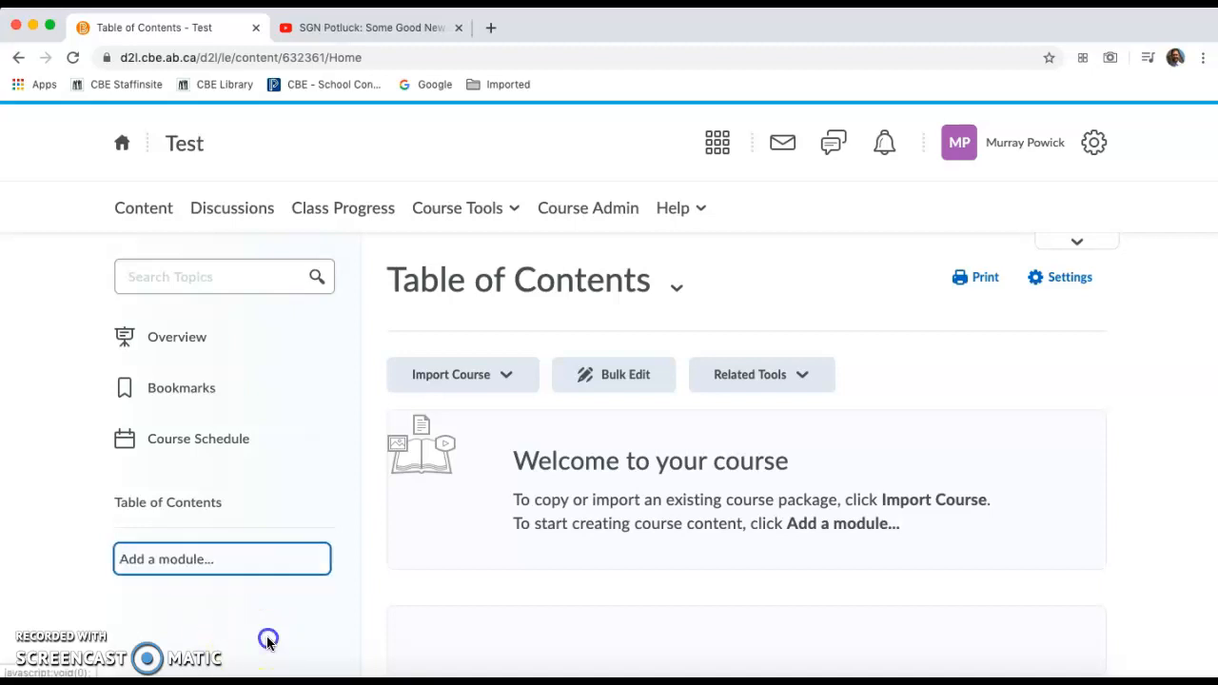
pyautogui.click(476, 637)
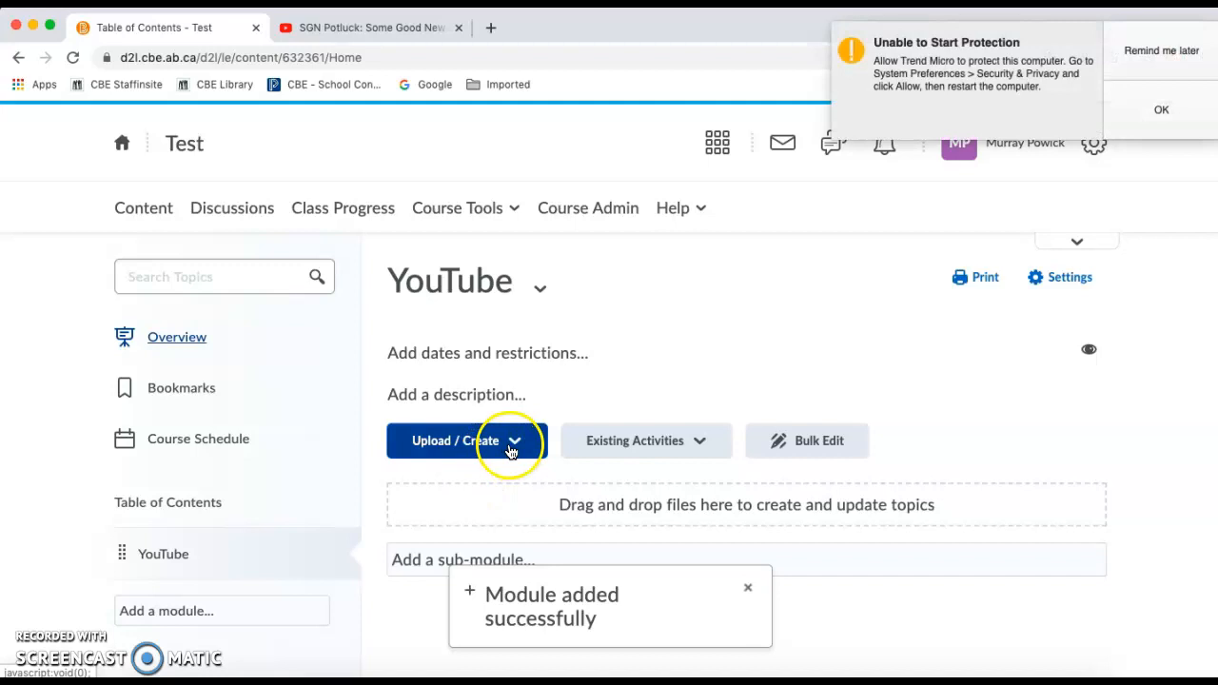
pyautogui.click(1114, 74)
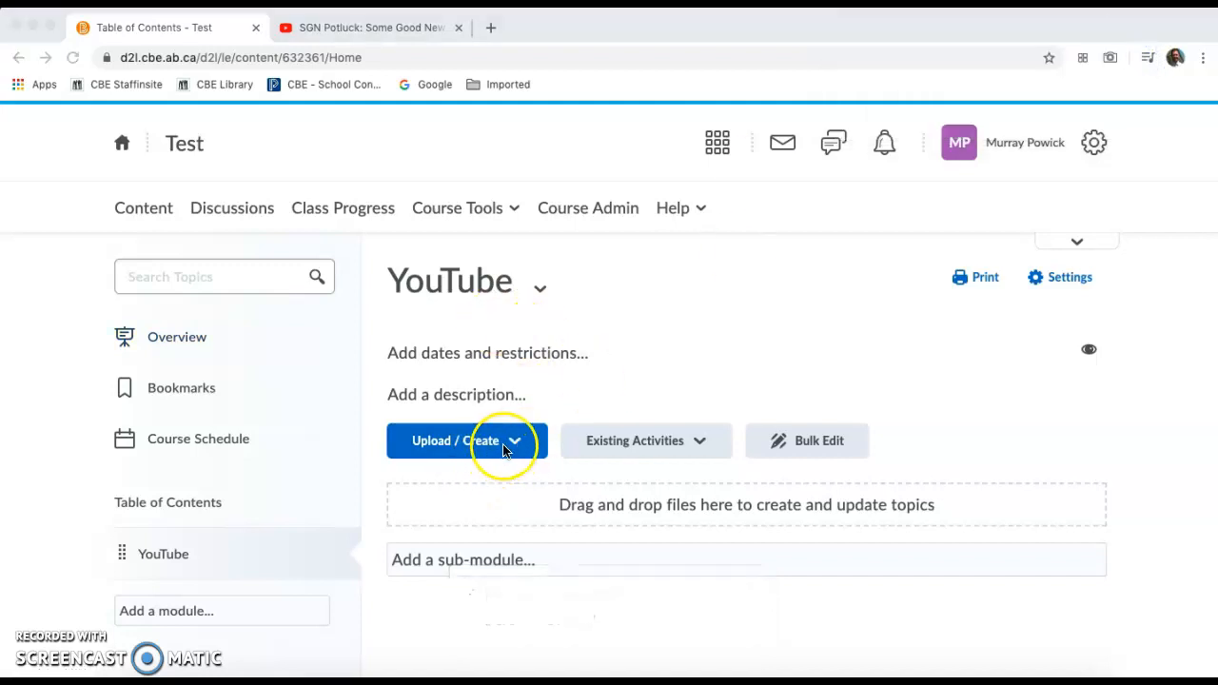
# - Start adding a video or audio topic to the YouTube module, using the web video or audio source
pyautogui.click(529, 450)
pyautogui.click(515, 451)
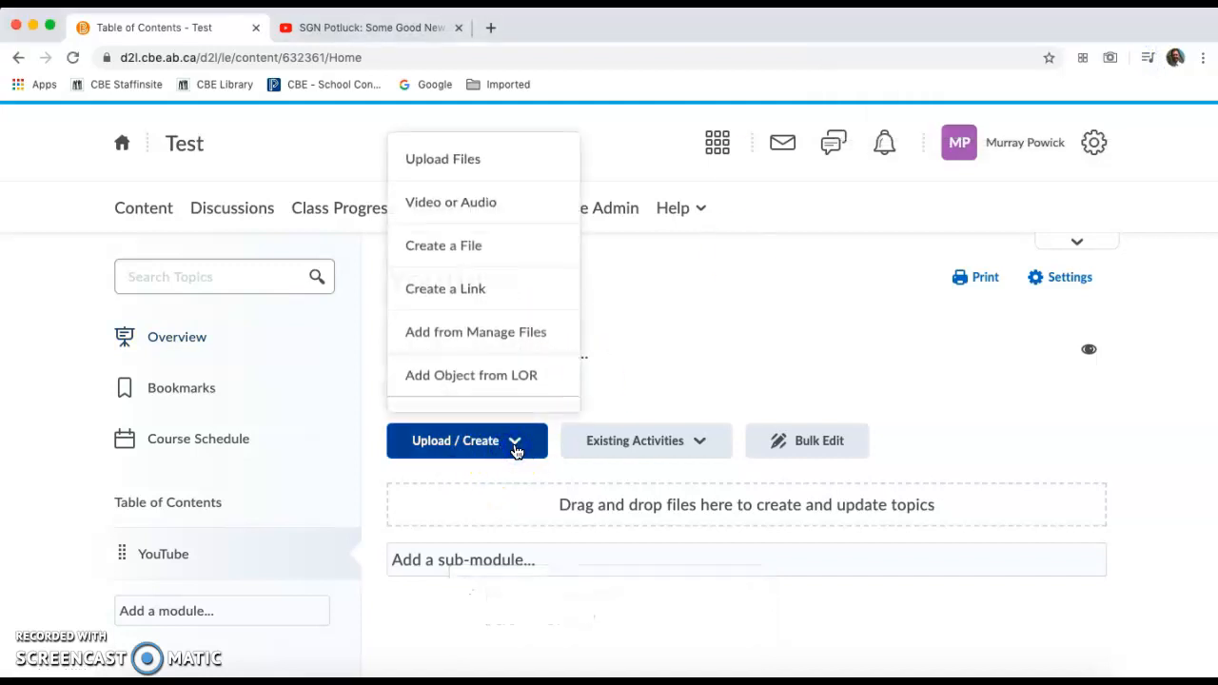
pyautogui.scroll(-1, 508, 319)
pyautogui.scroll(1, 507, 319)
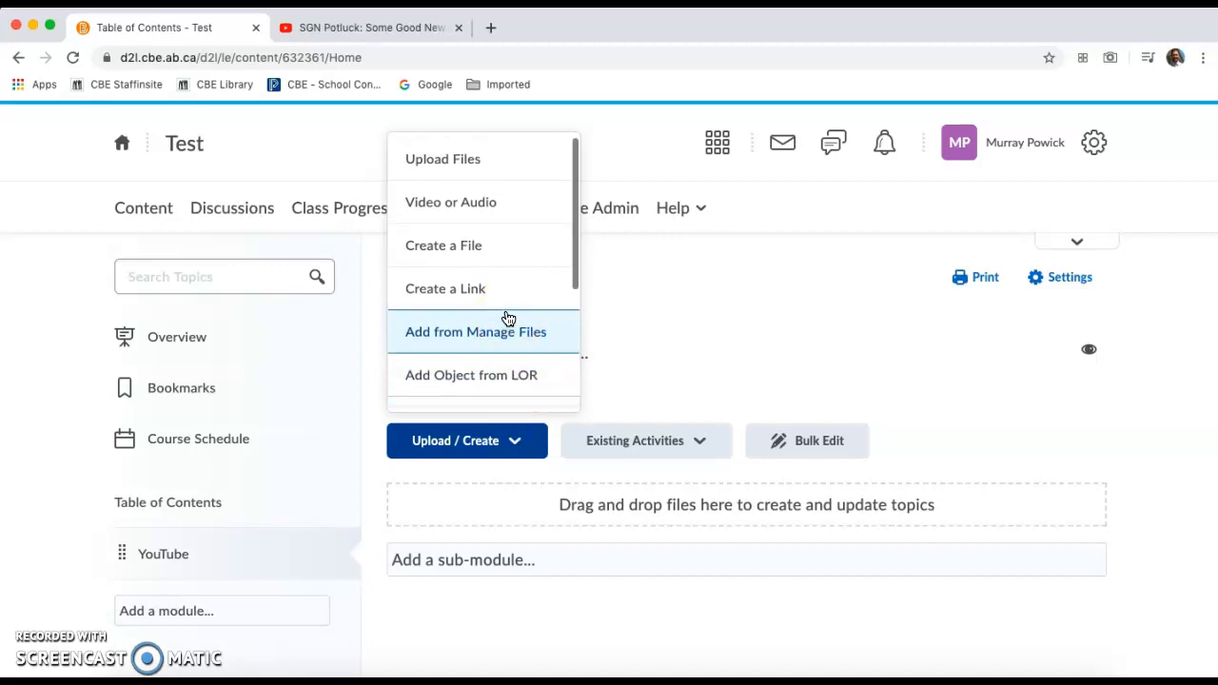
pyautogui.click(456, 215)
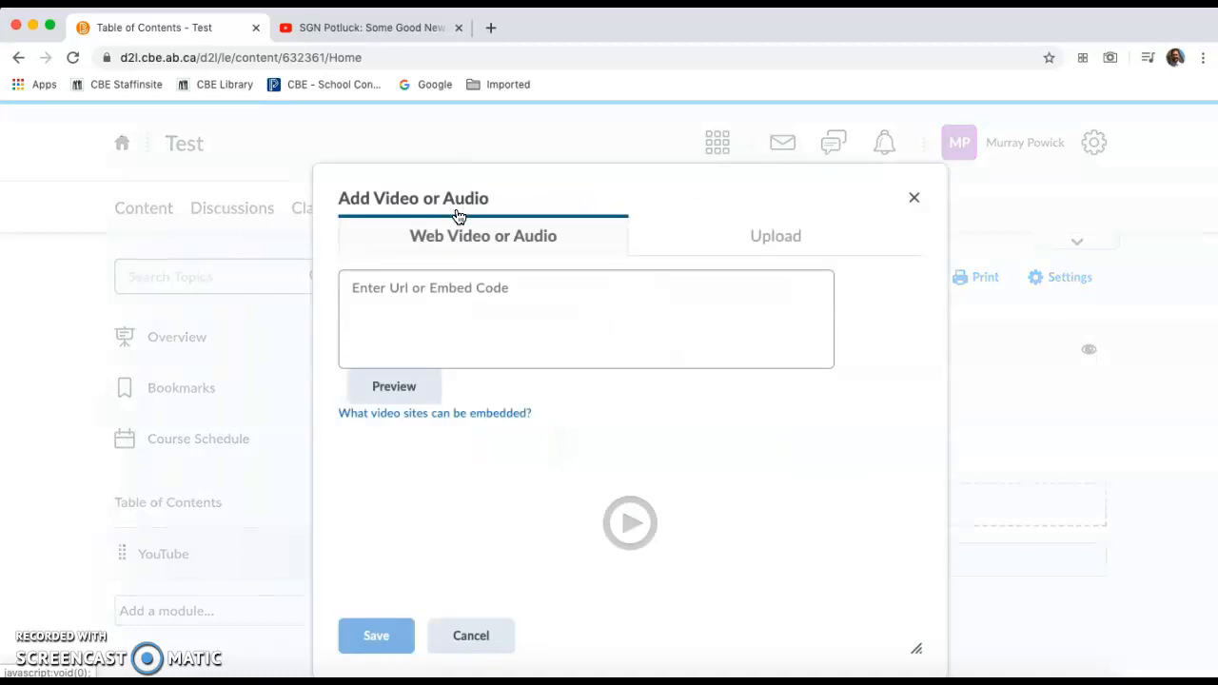
pyautogui.click(781, 236)
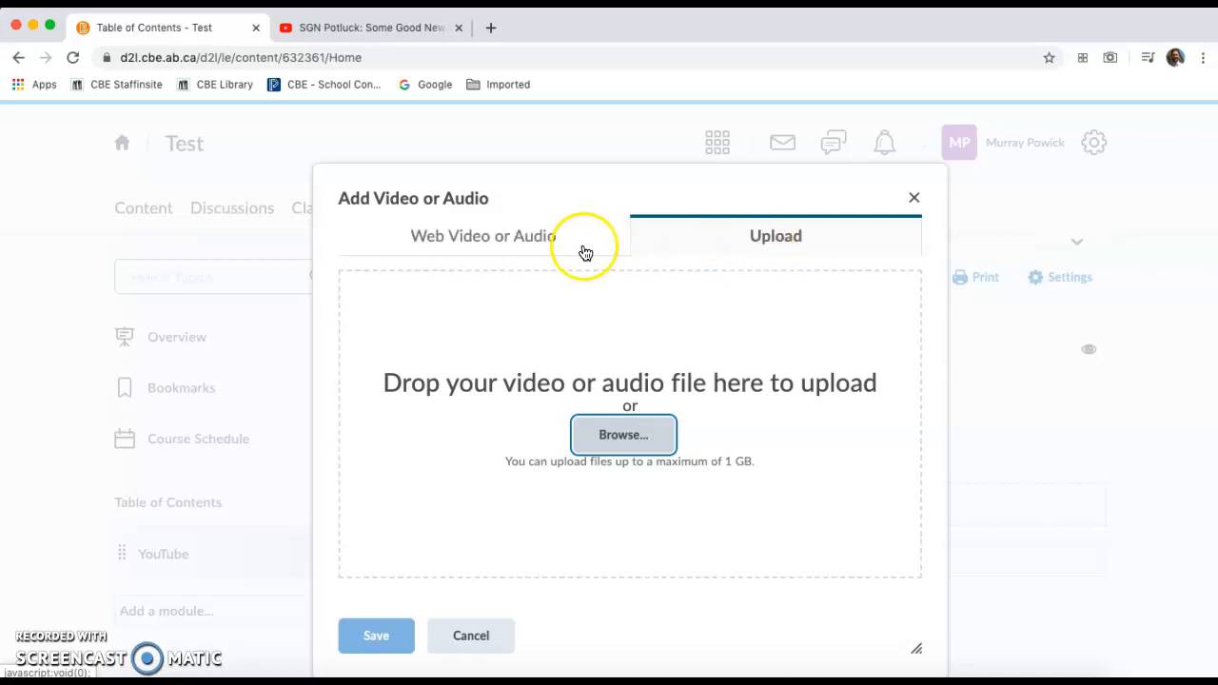
pyautogui.click(506, 243)
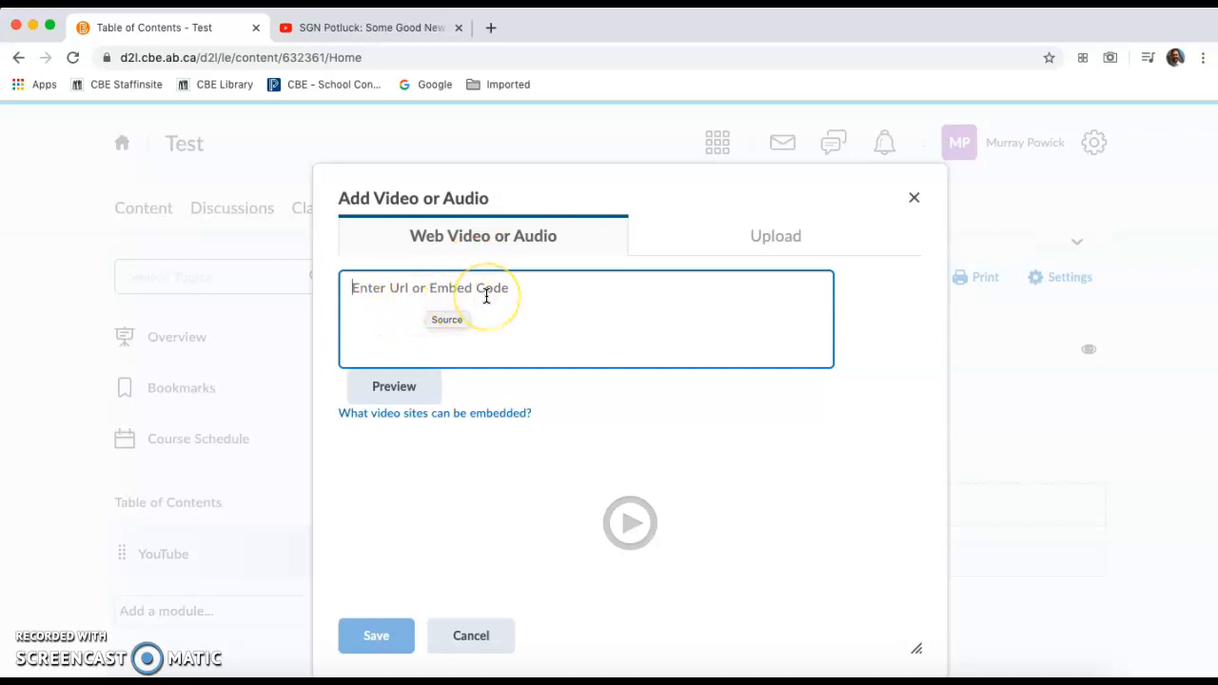
# - Review the list of video sites that can be embedded, including its last entries, and close it
pyautogui.click(423, 416)
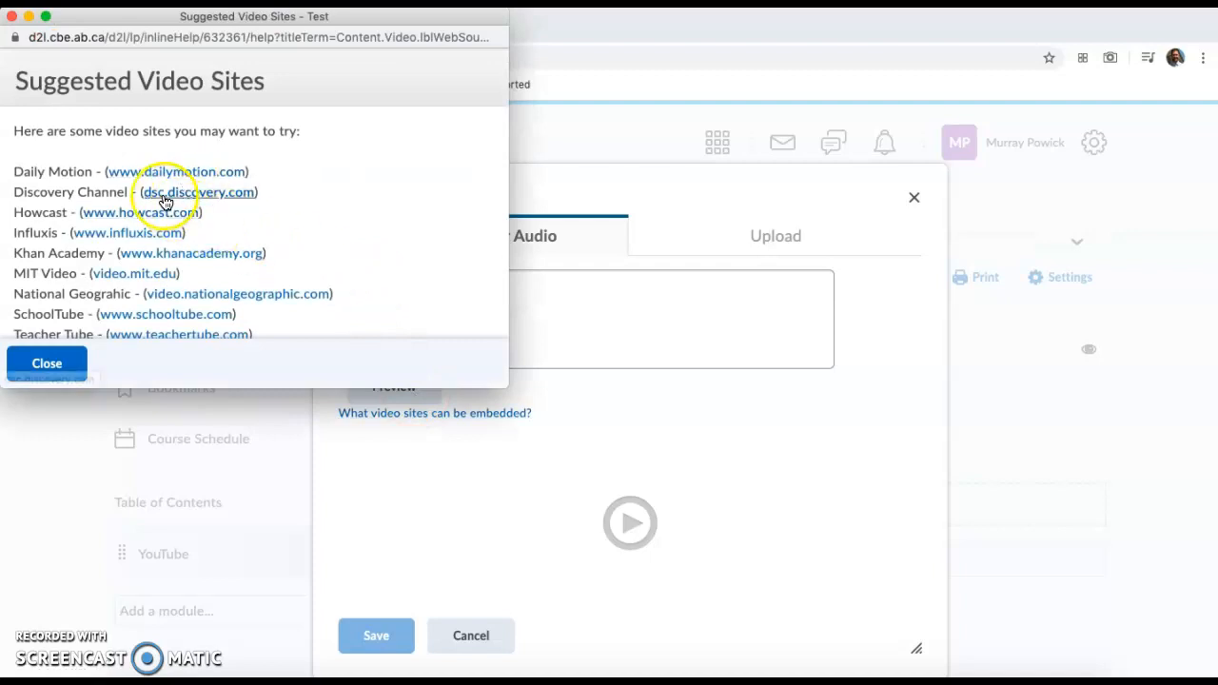
pyautogui.scroll(-5, 214, 208)
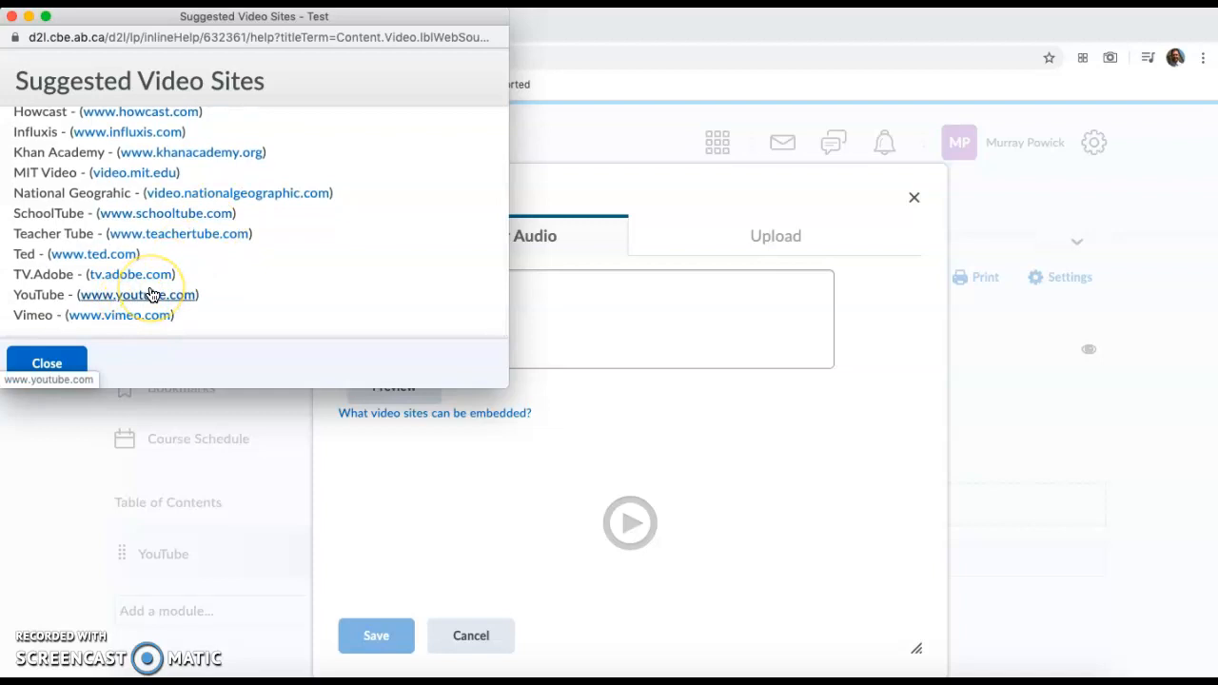
pyautogui.click(46, 373)
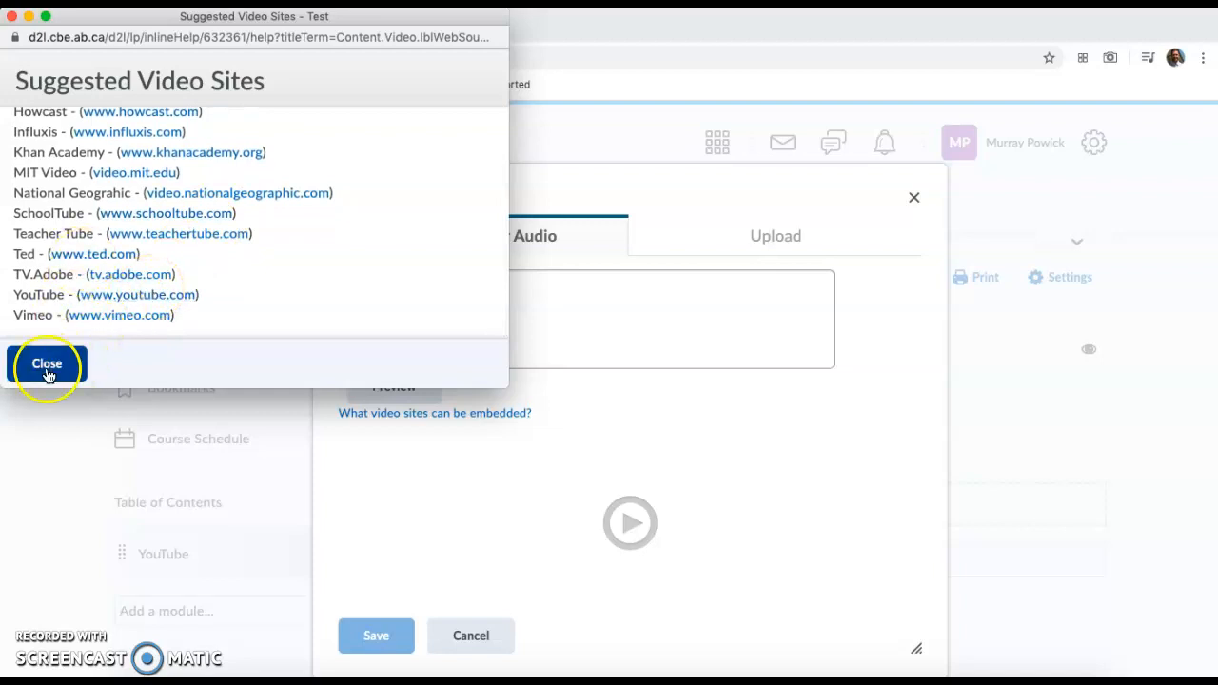
pyautogui.click(416, 293)
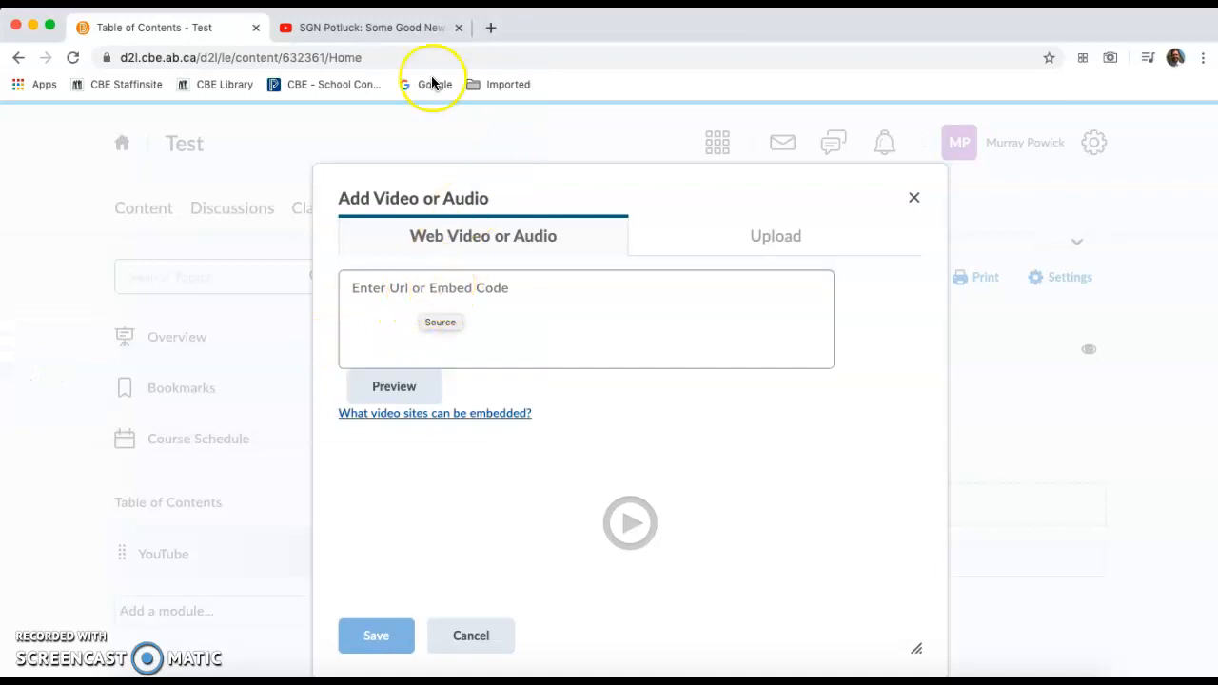
# - Switch to the YouTube page of the SGN Potluck video and copy its share link
pyautogui.click(386, 33)
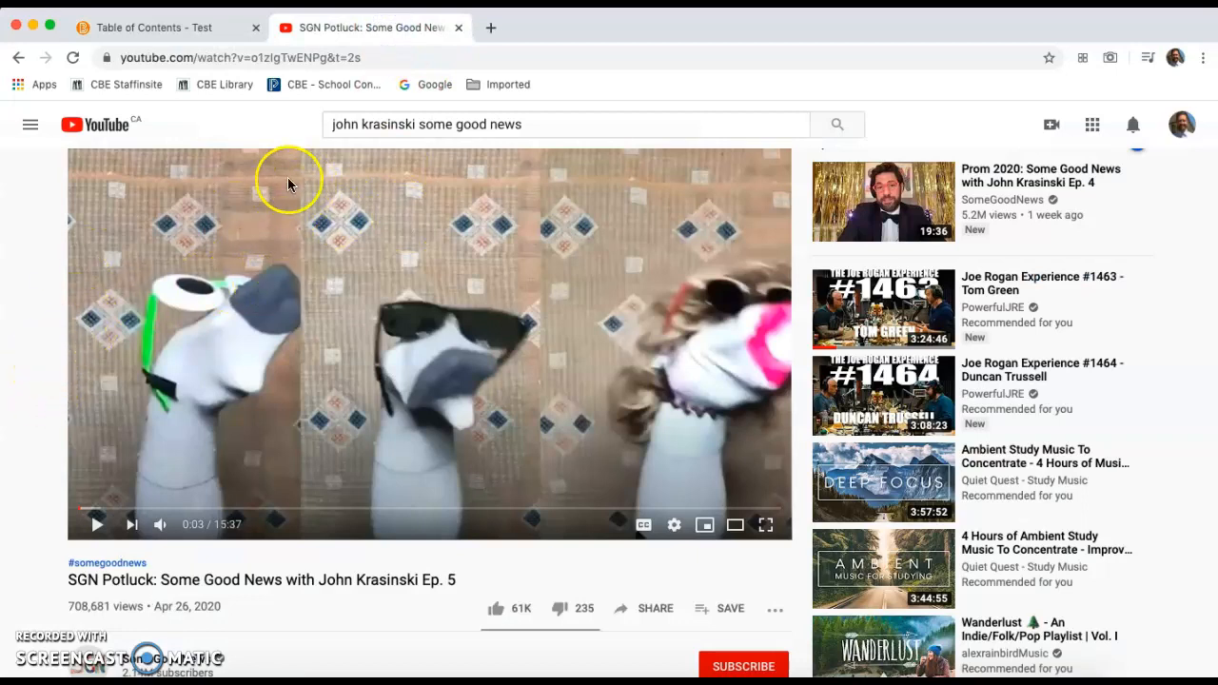
pyautogui.scroll(-1, 257, 409)
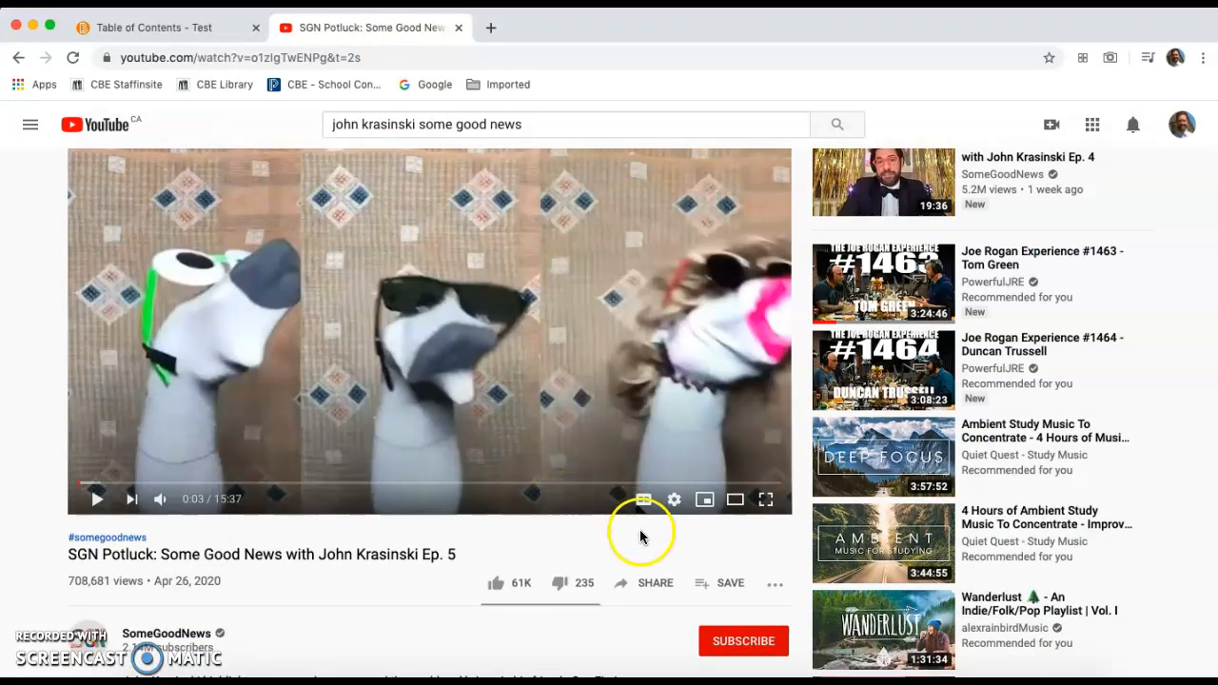
pyautogui.click(648, 590)
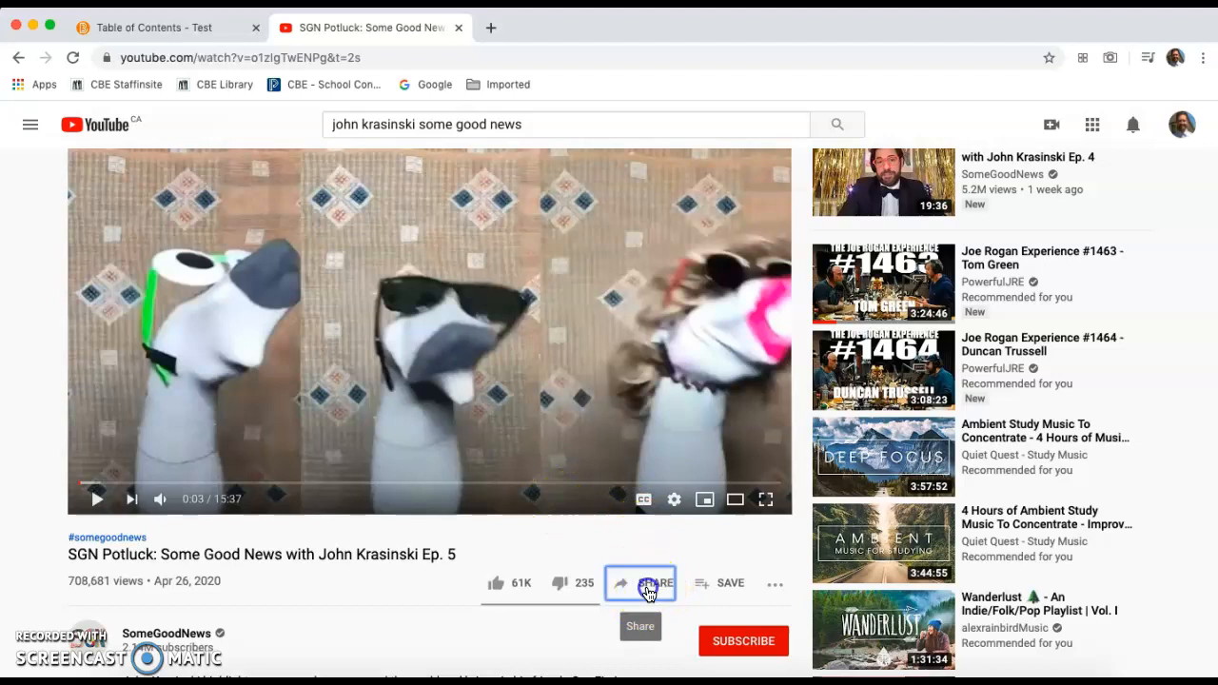
pyautogui.click(556, 423)
pyautogui.press('super+c')
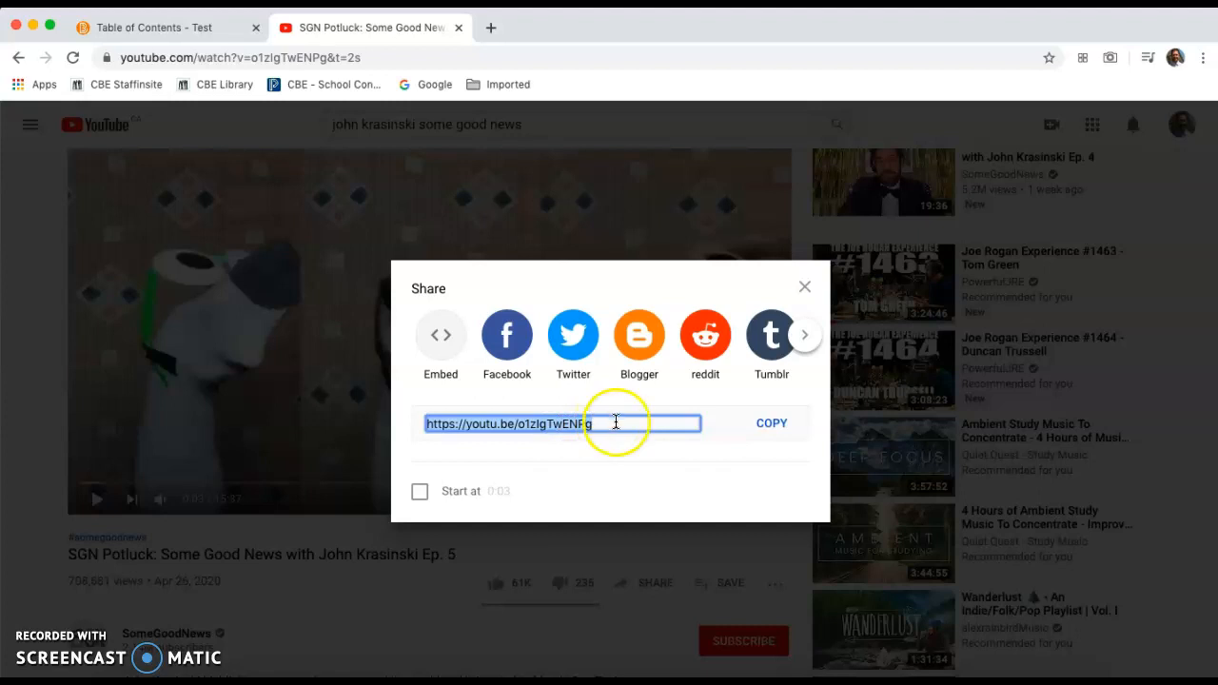
pyautogui.click(805, 289)
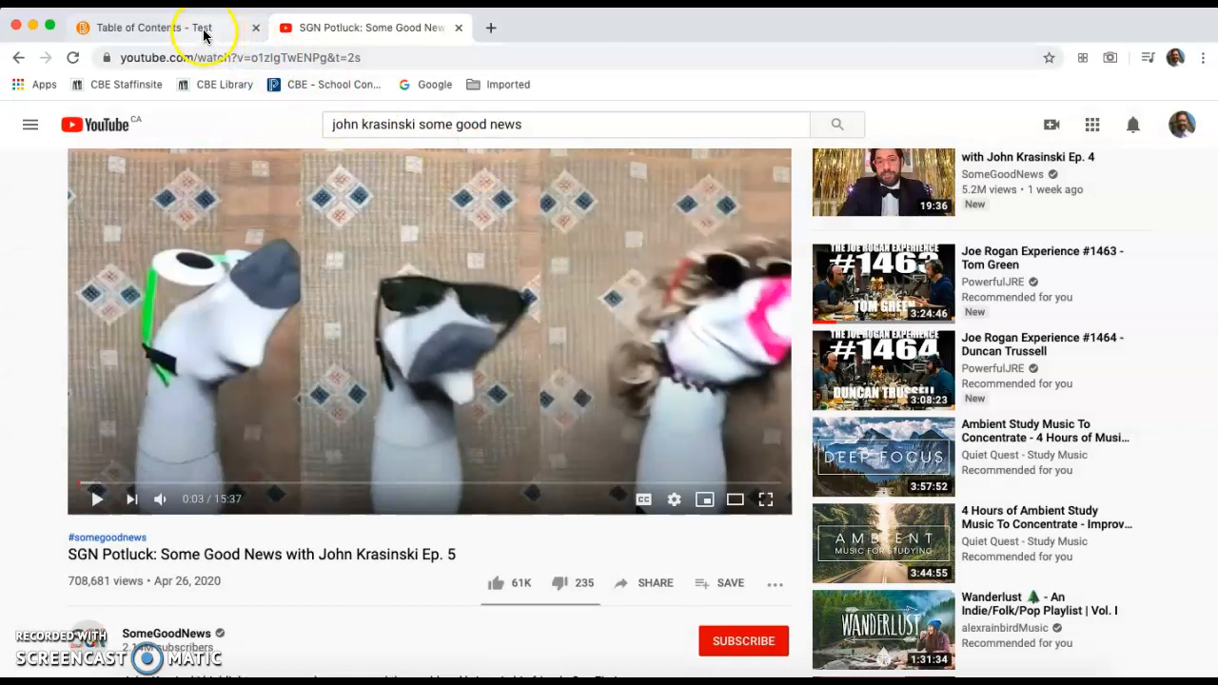
pyautogui.click(203, 35)
pyautogui.click(380, 291)
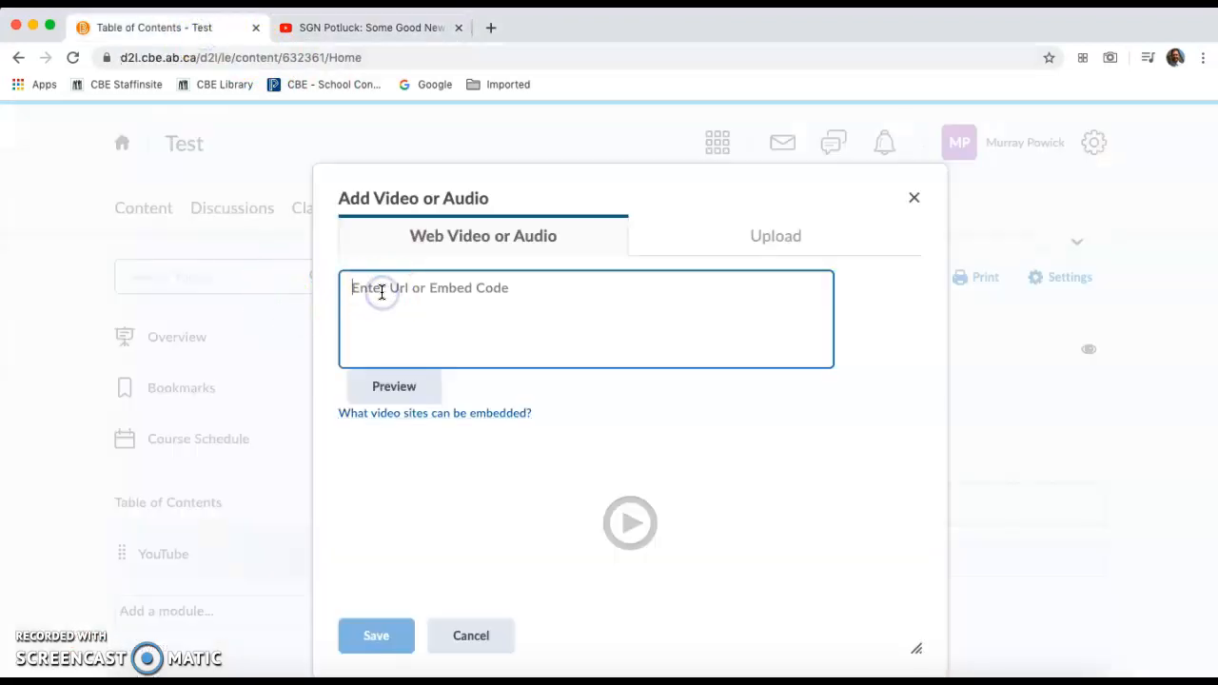
pyautogui.write('https://youtu.be/o1zIgTwENPg')
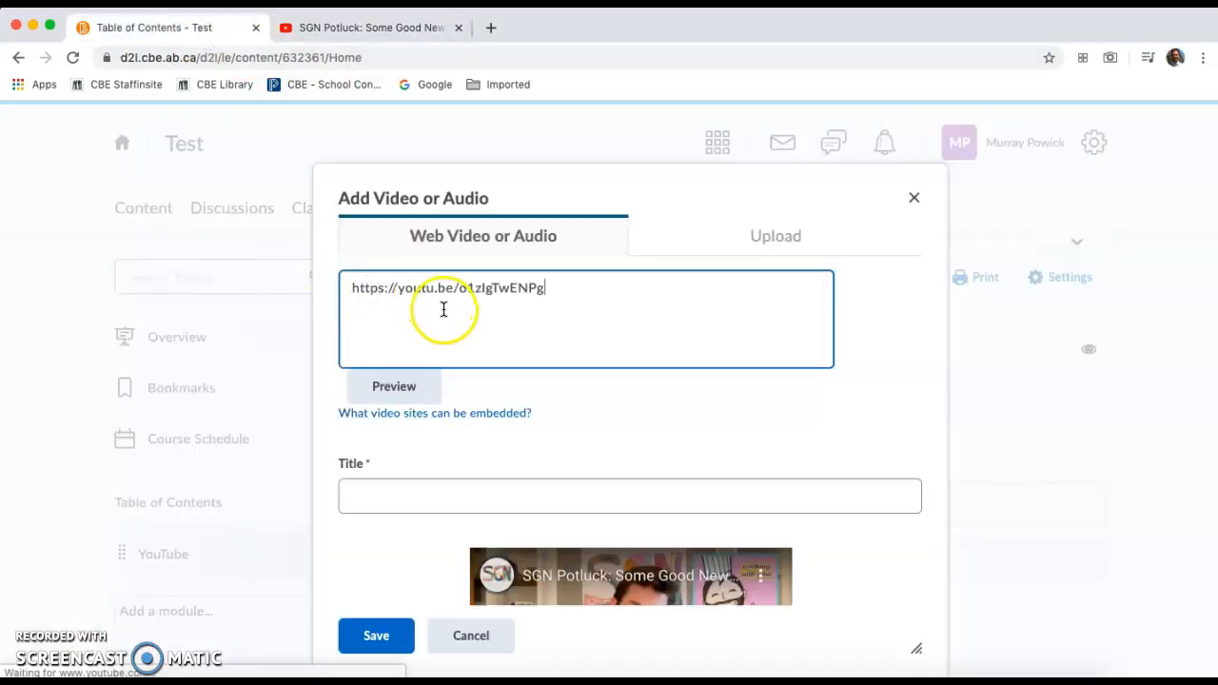
pyautogui.scroll(-3, 505, 387)
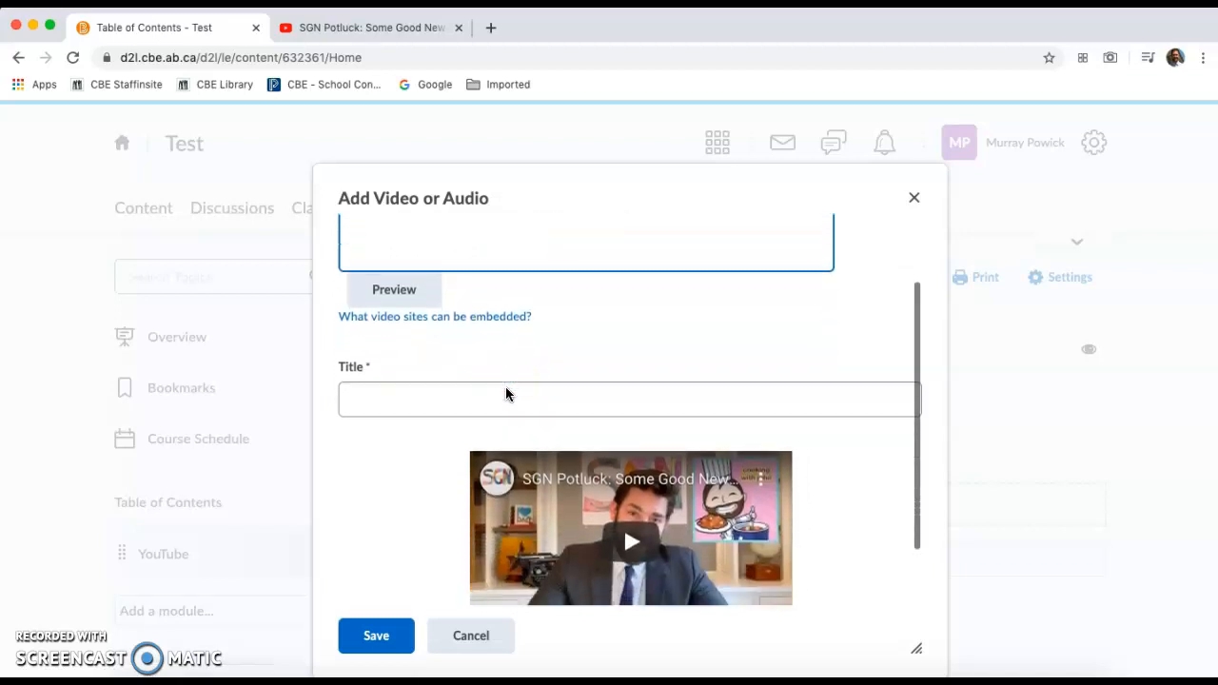
pyautogui.scroll(-2, 446, 508)
pyautogui.scroll(2, 447, 508)
# - Title the video topic SGN VIDEO and save it to the YouTube module
pyautogui.click(403, 410)
pyautogui.write('SGN VIDEO')
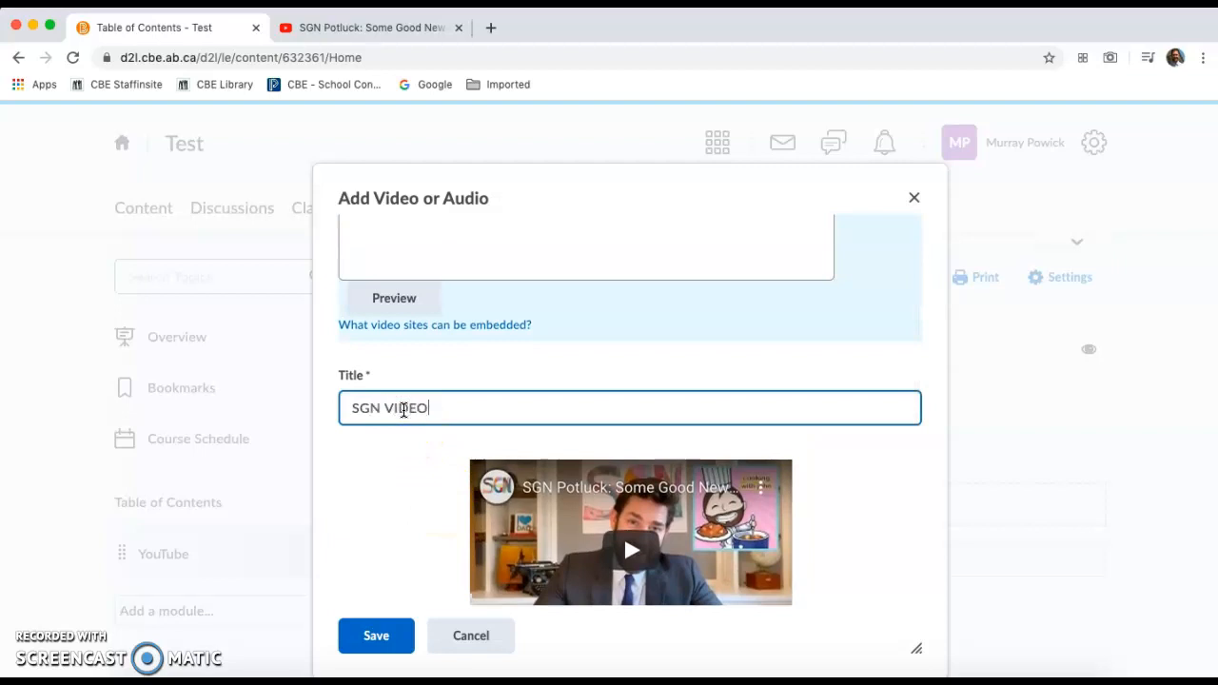
pyautogui.scroll(-2, 549, 450)
pyautogui.click(388, 618)
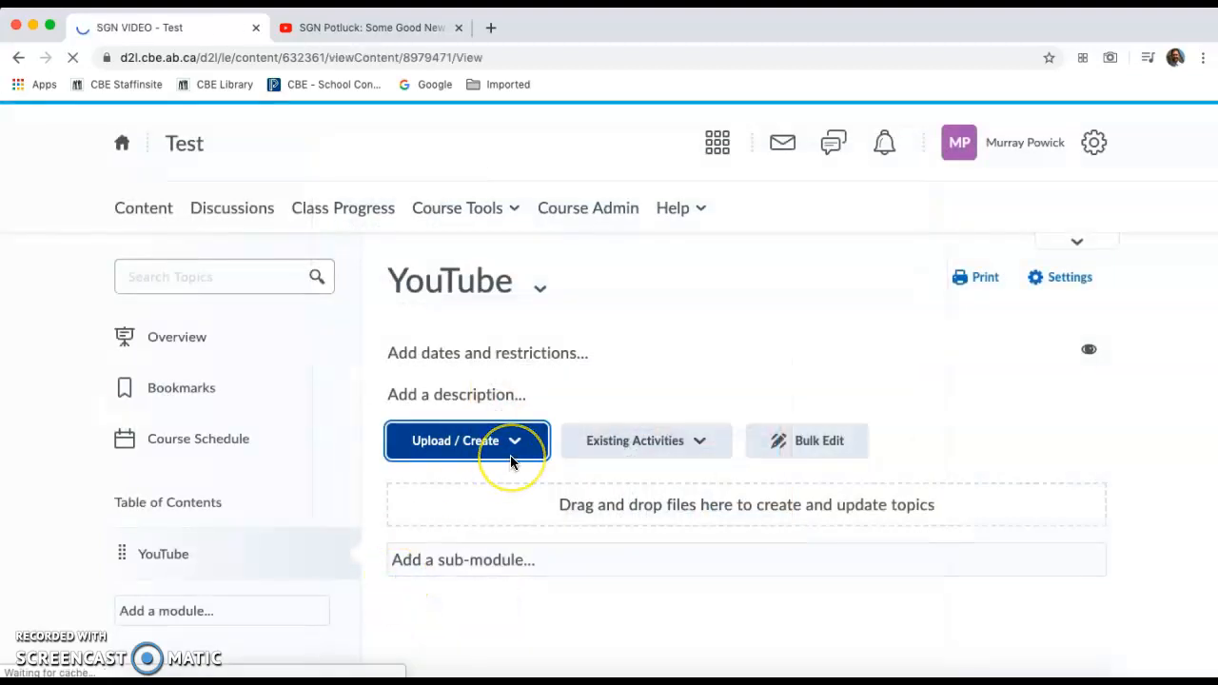
# - Check the embedded video on the SGN VIDEO topic page and its entry in the YouTube module
pyautogui.scroll(-2, 510, 462)
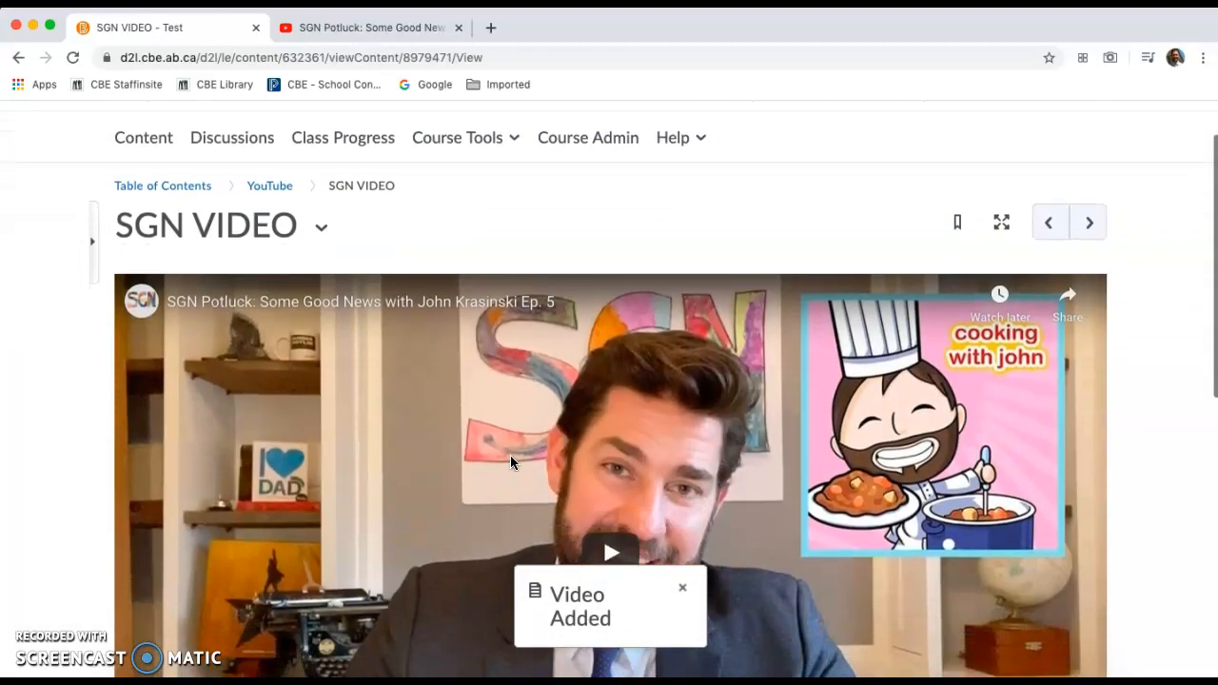
pyautogui.scroll(-2, 509, 462)
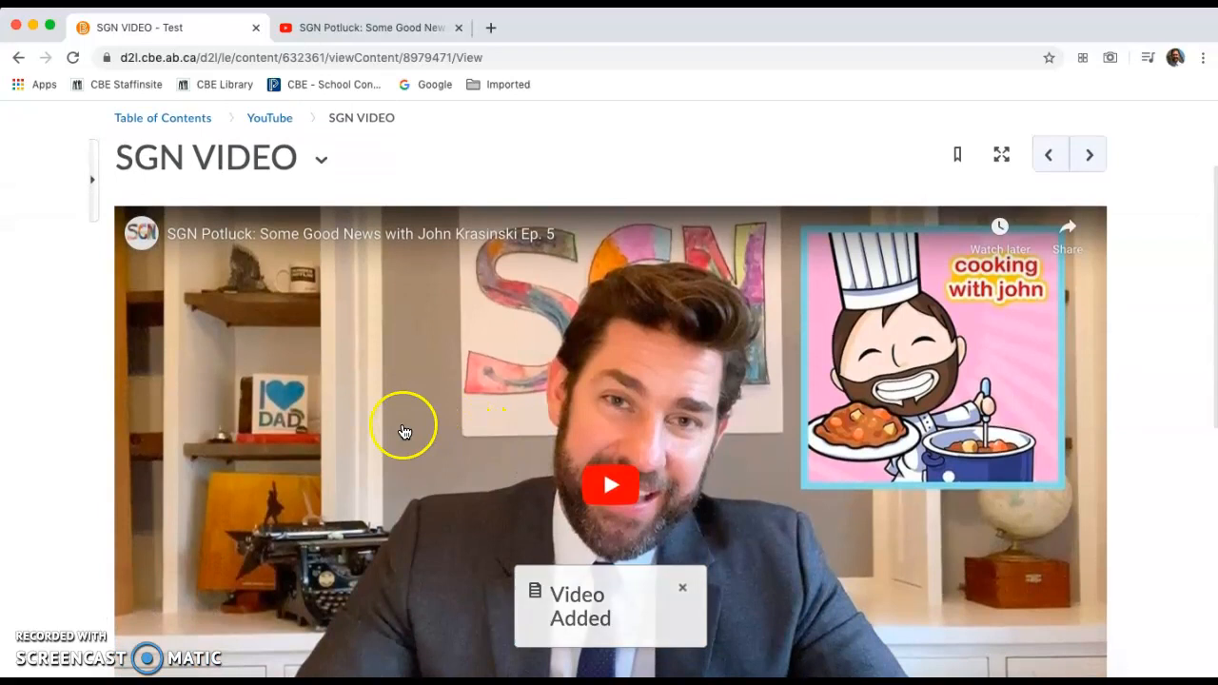
pyautogui.scroll(3, 380, 457)
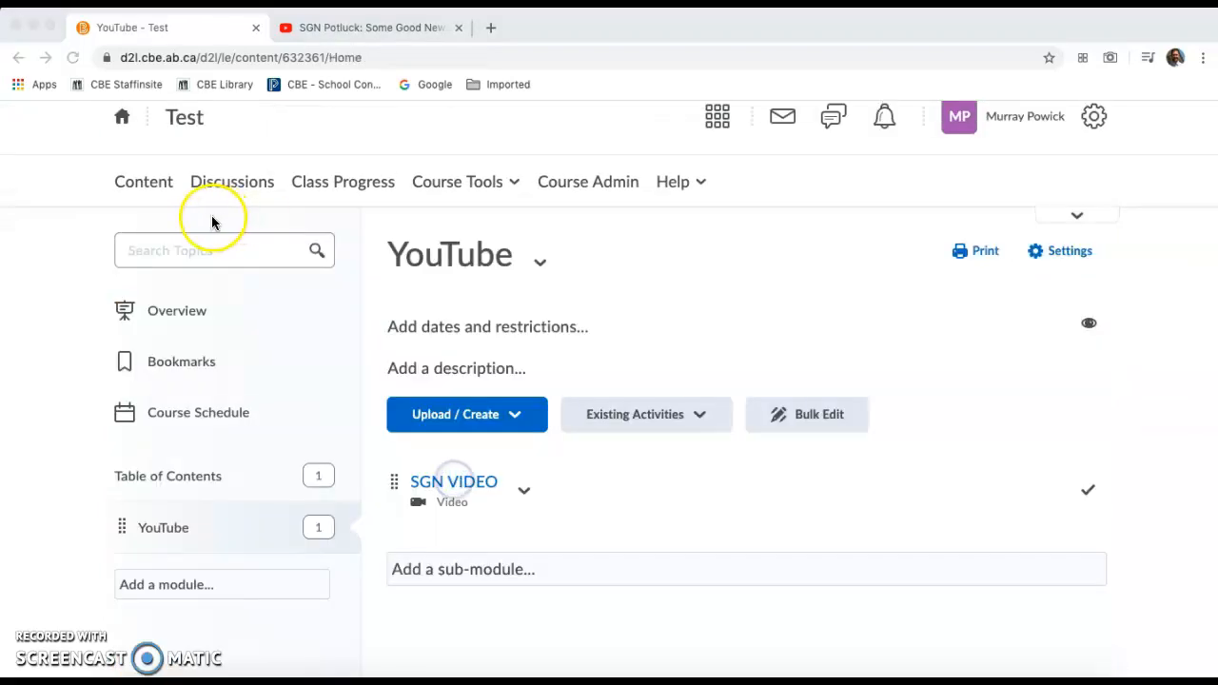
pyautogui.click(147, 182)
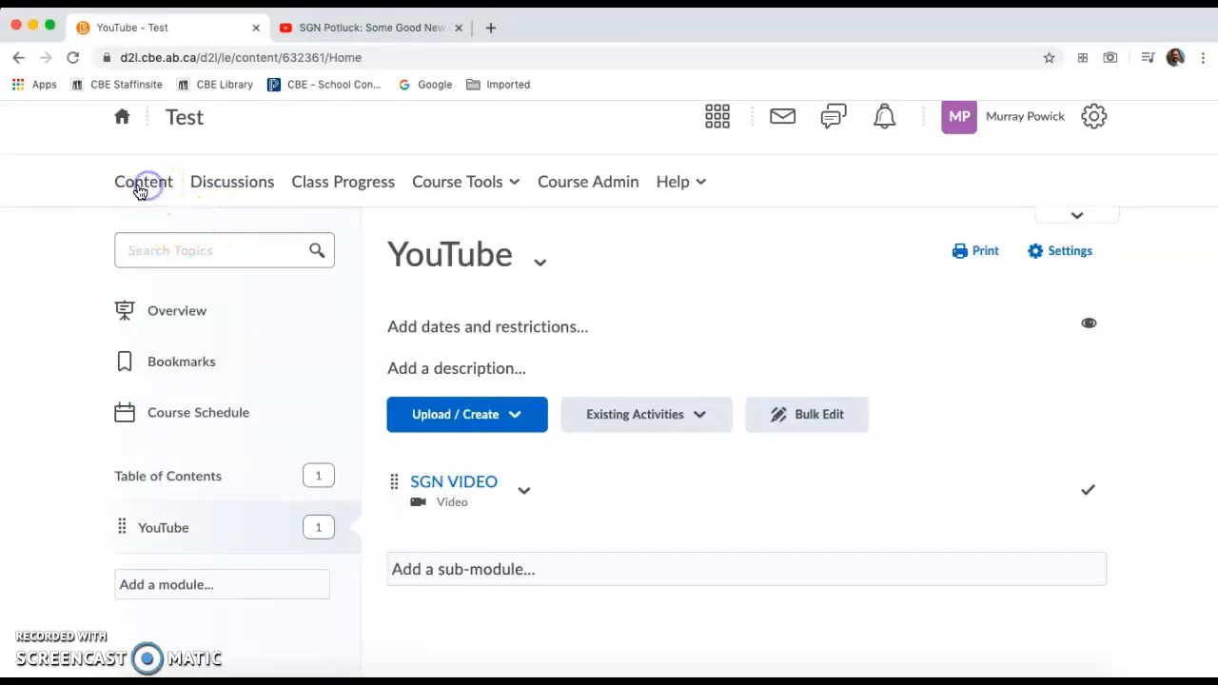
pyautogui.click(452, 484)
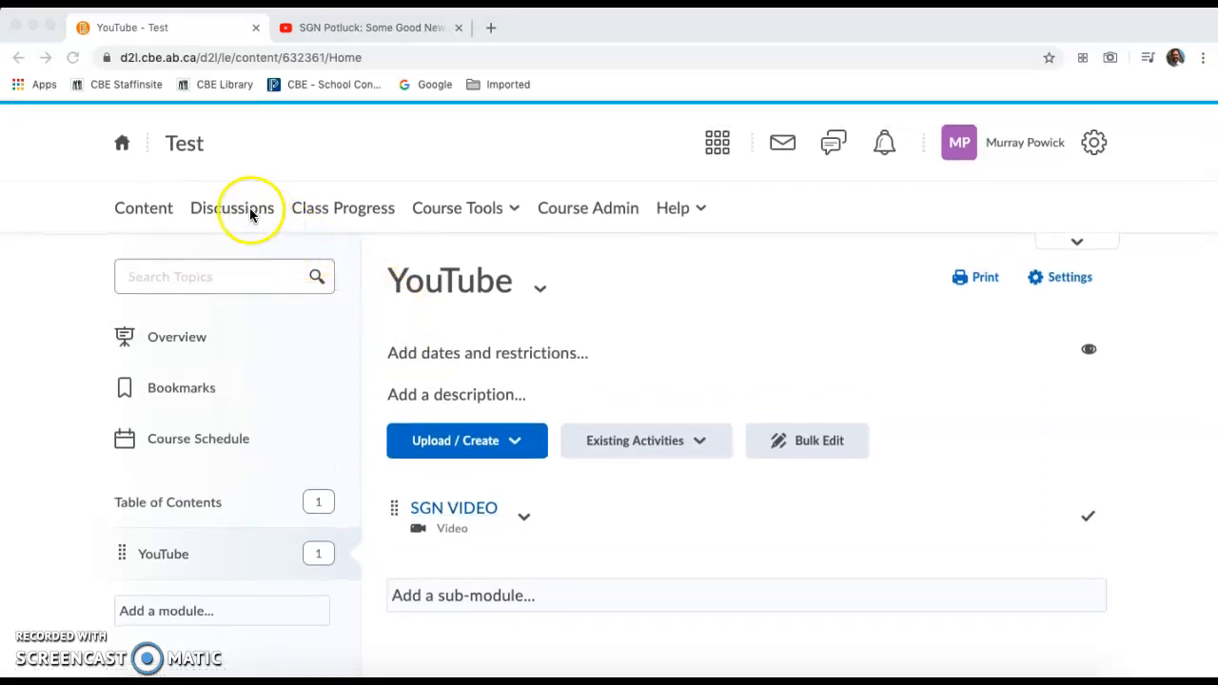
# - Start a new thread in the Test discussion topic and widen the compose window
pyautogui.click(250, 214)
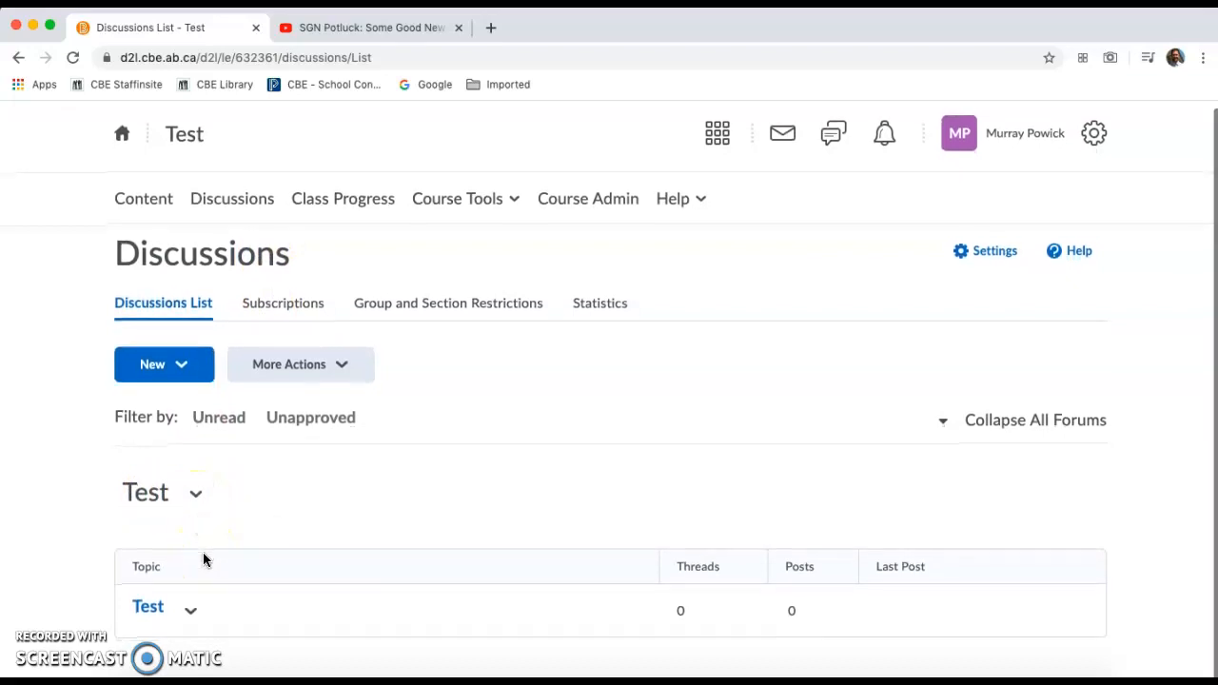
pyautogui.click(149, 612)
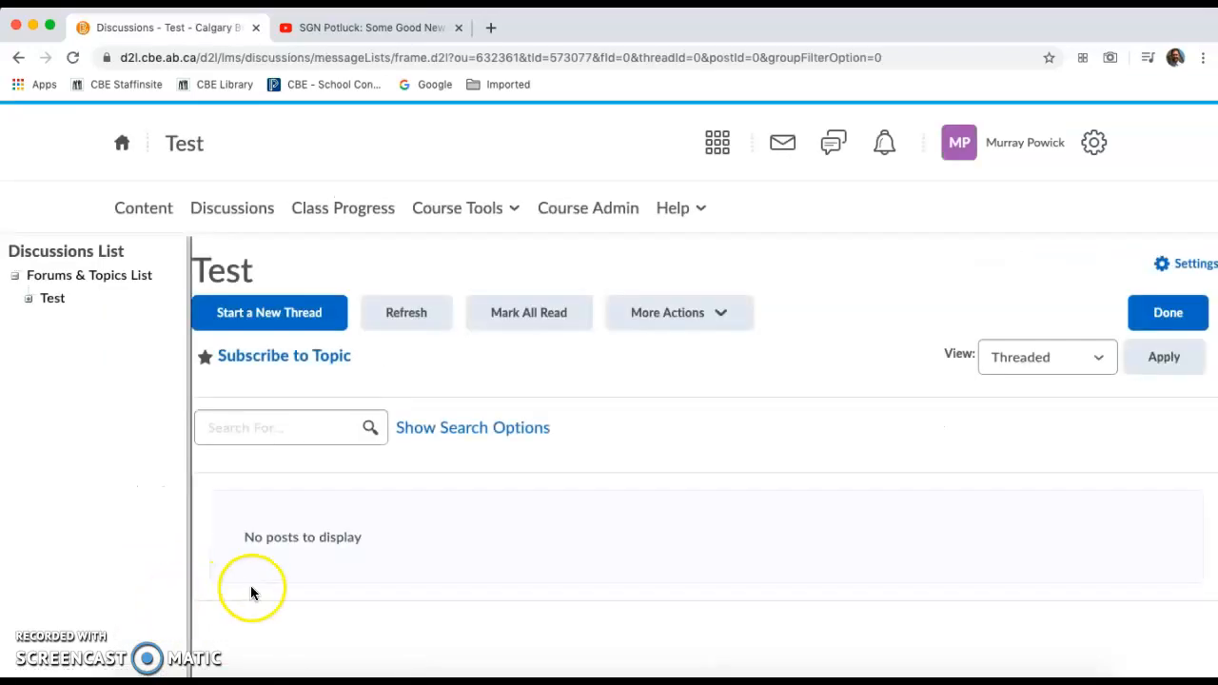
pyautogui.click(296, 321)
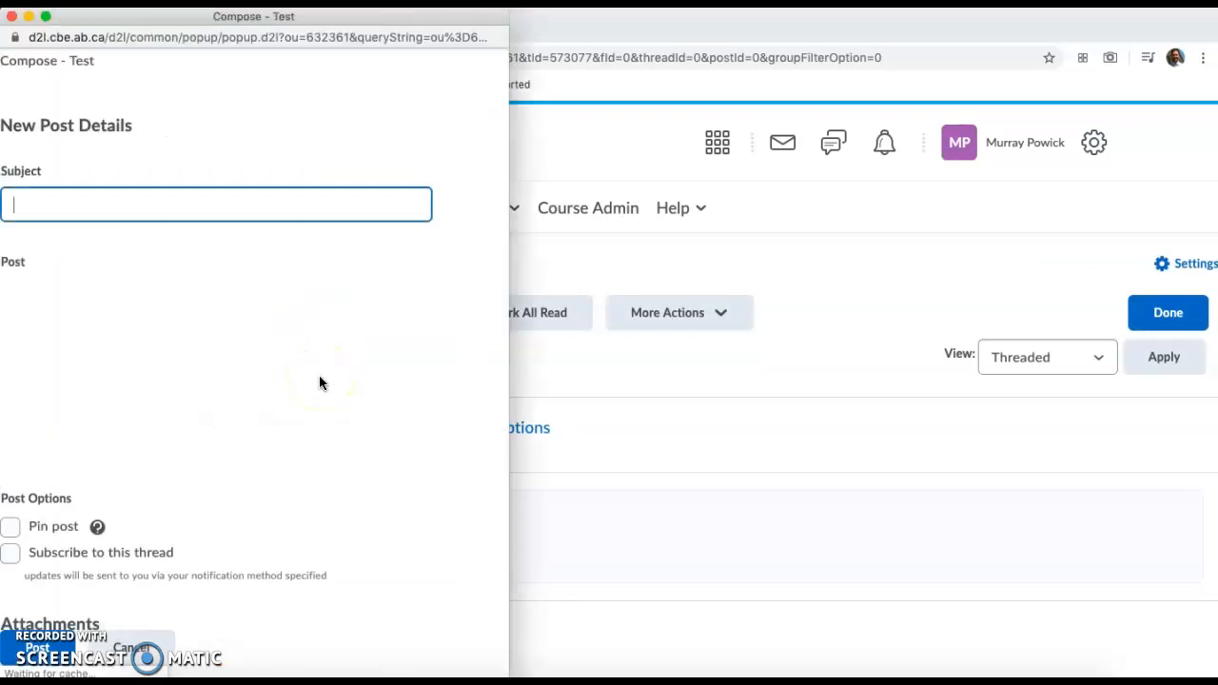
pyautogui.moveTo(508, 517); pyautogui.dragTo(832, 517)
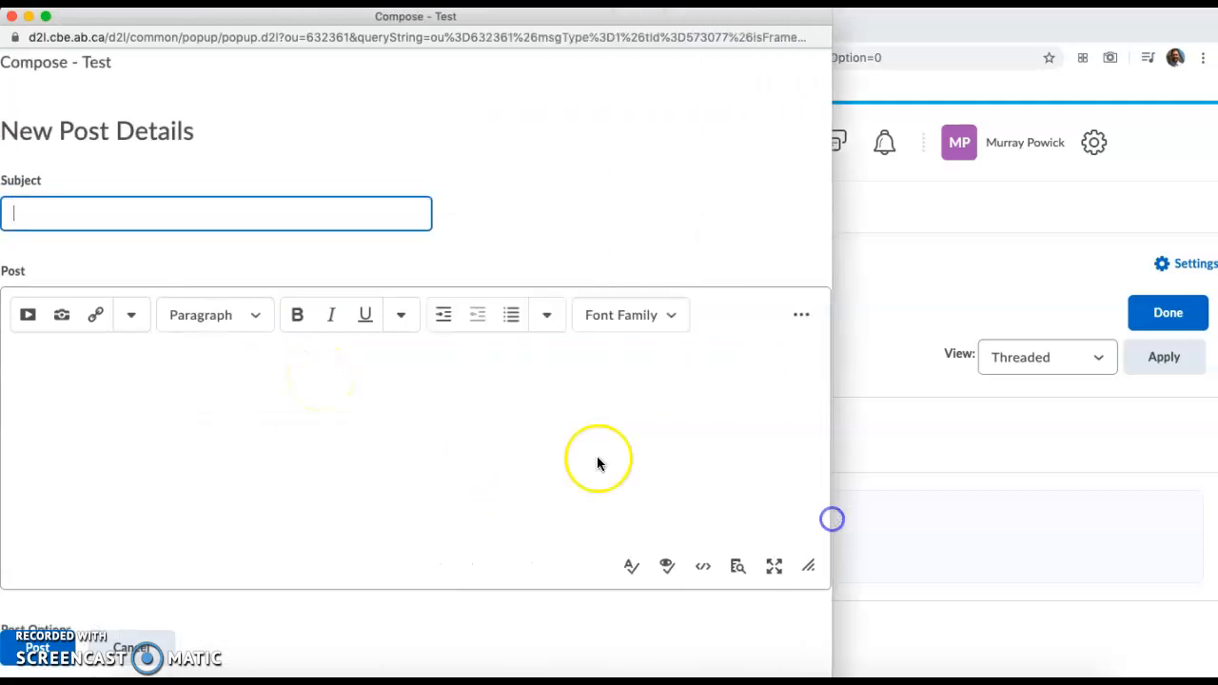
pyautogui.click(28, 315)
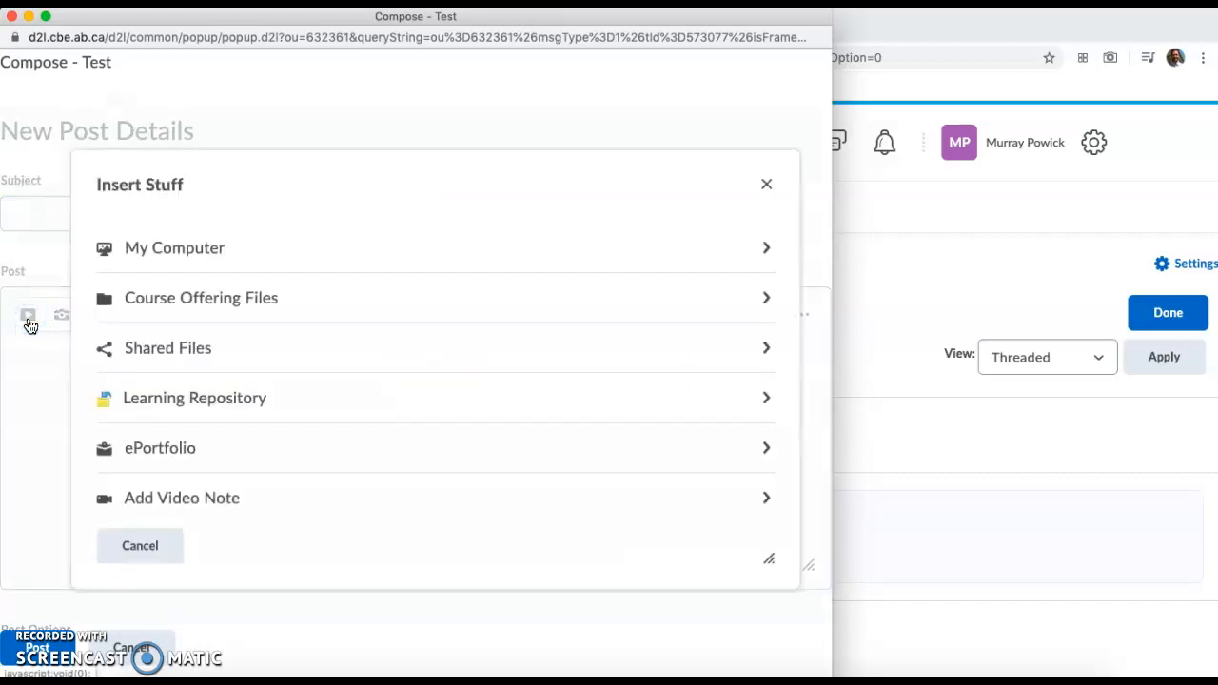
pyautogui.scroll(-1, 160, 401)
pyautogui.scroll(-3, 160, 401)
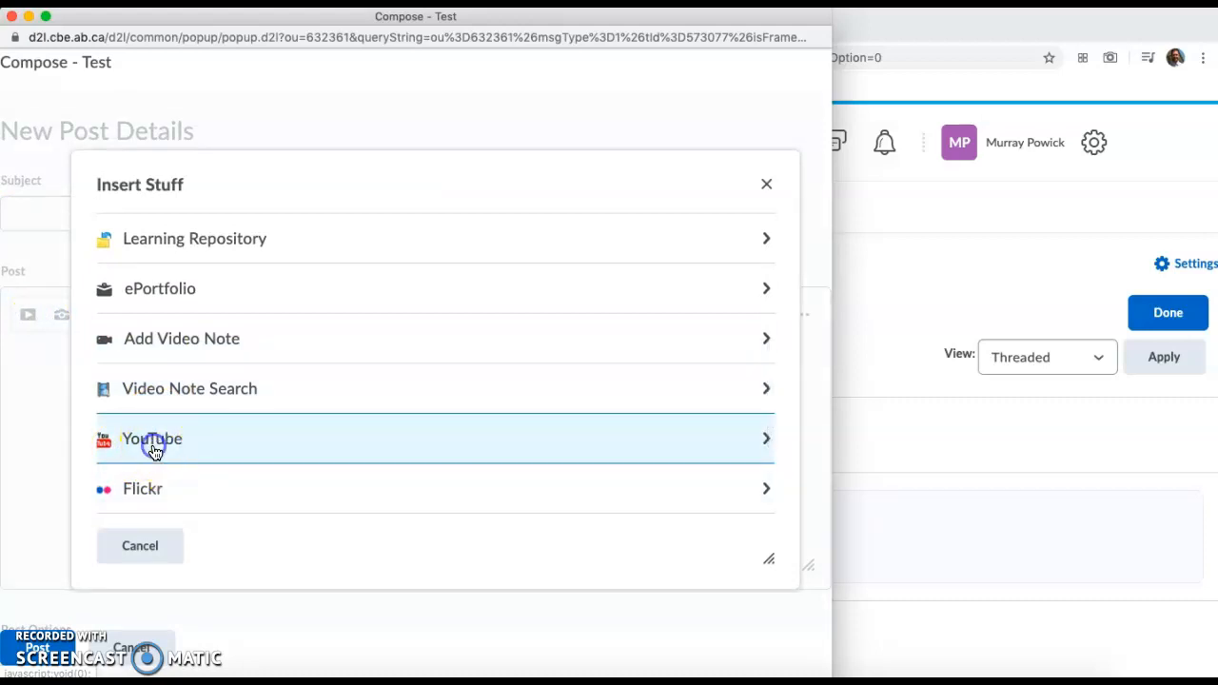
pyautogui.click(155, 452)
pyautogui.click(146, 296)
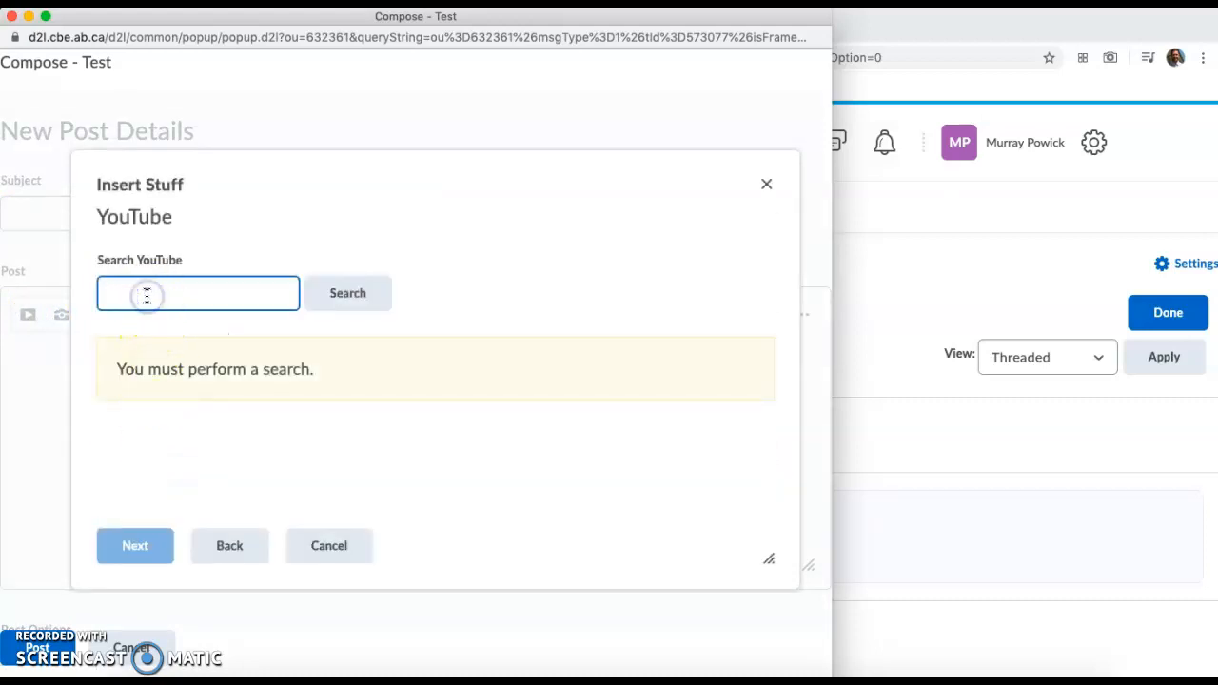
pyautogui.press('super+v')
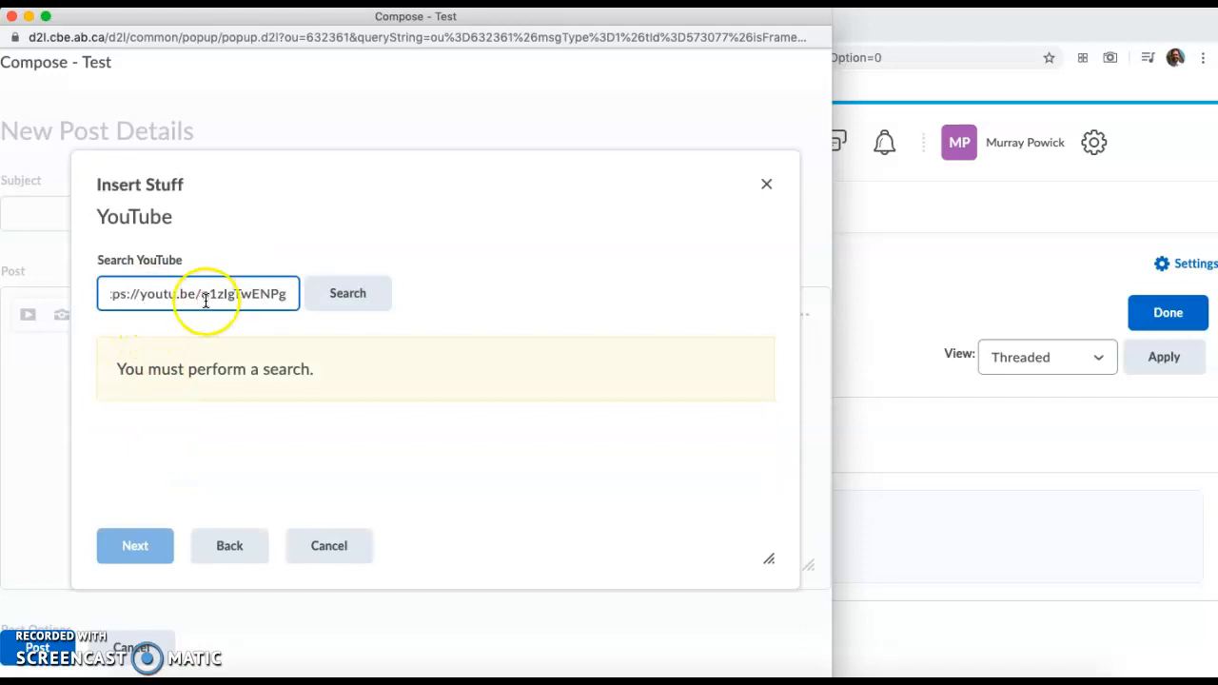
pyautogui.click(348, 297)
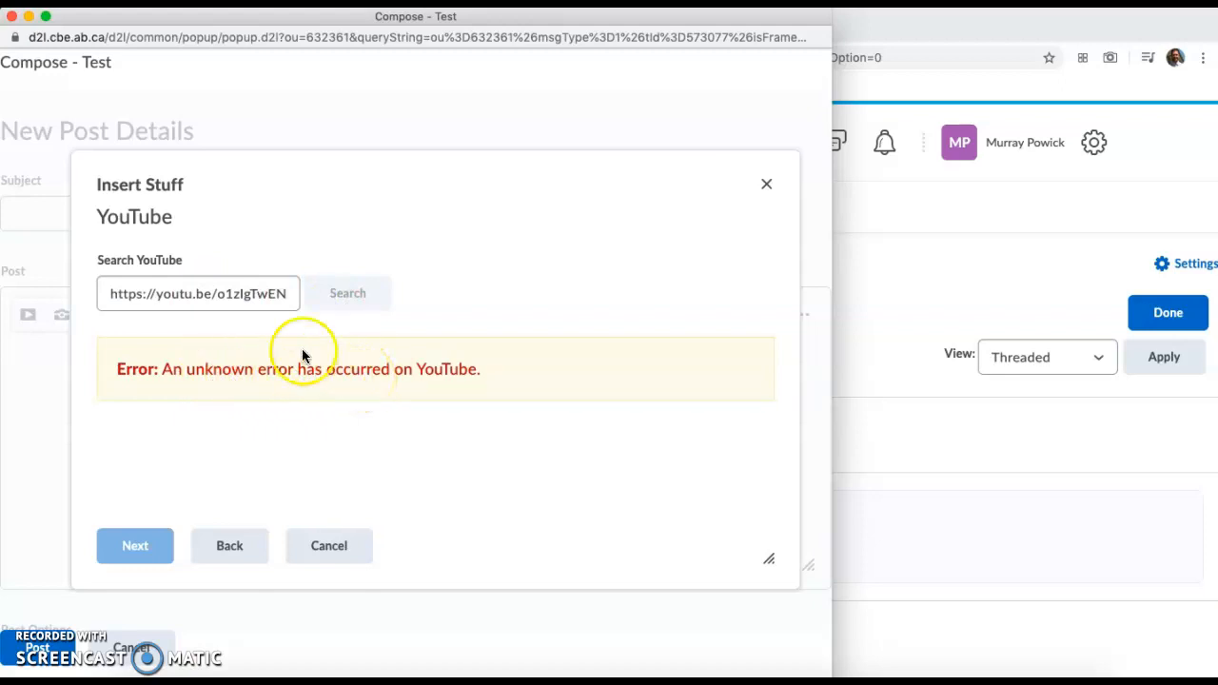
pyautogui.click(322, 555)
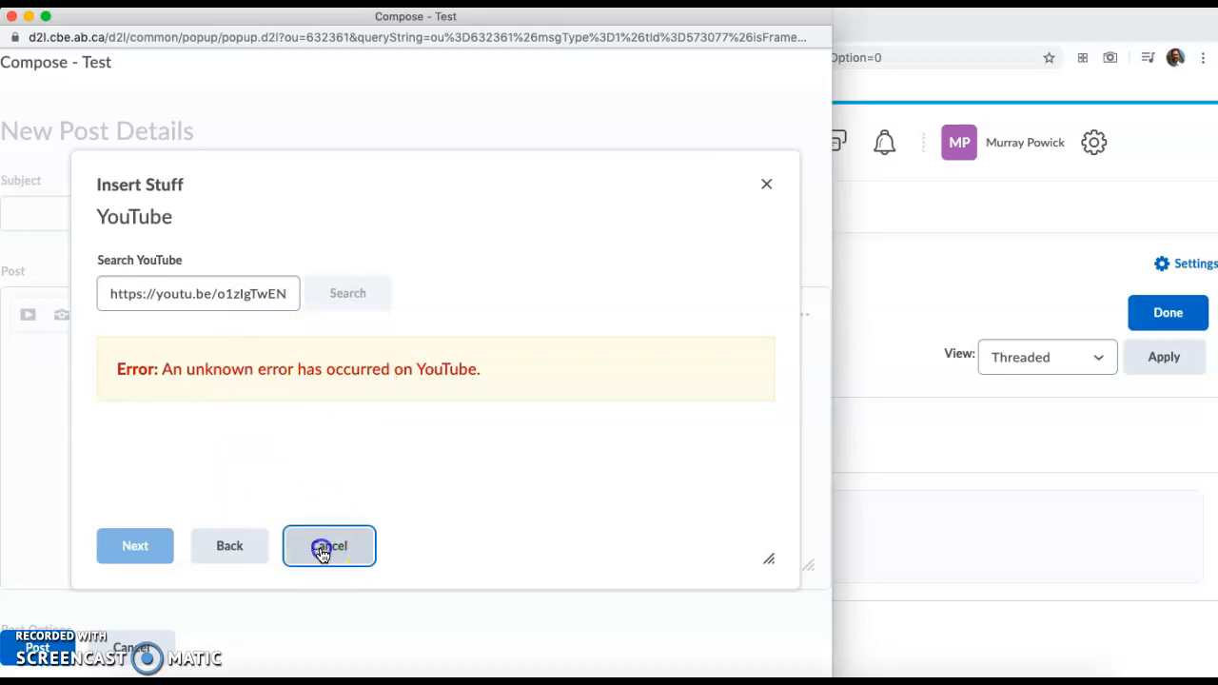
# - Switch to the SGN Potluck video on YouTube and copy its iframe embed code from the sharing options
pyautogui.click(869, 35)
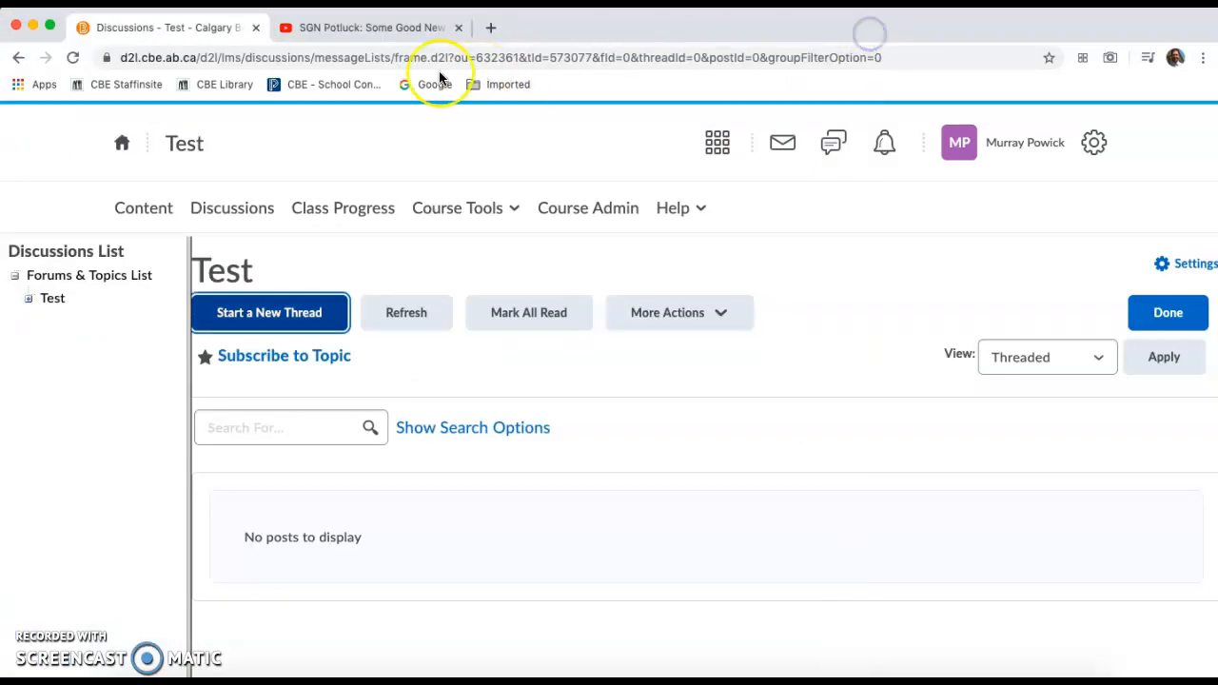
pyautogui.click(354, 28)
pyautogui.scroll(-1, 639, 545)
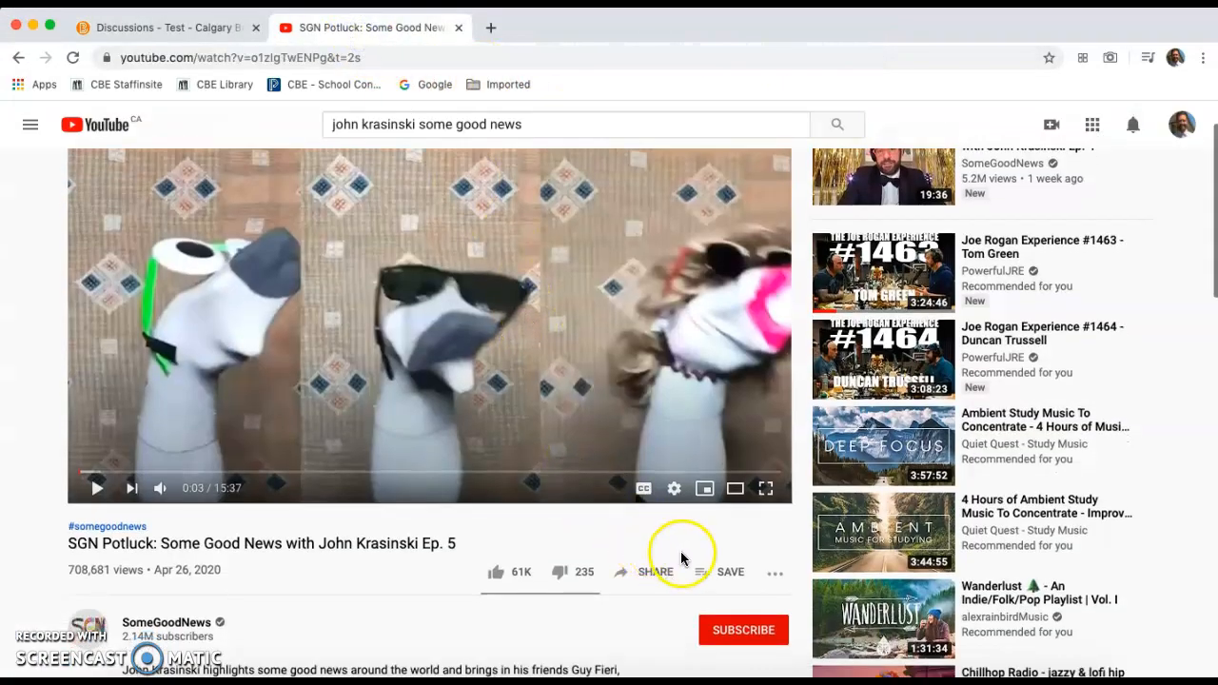
pyautogui.click(656, 581)
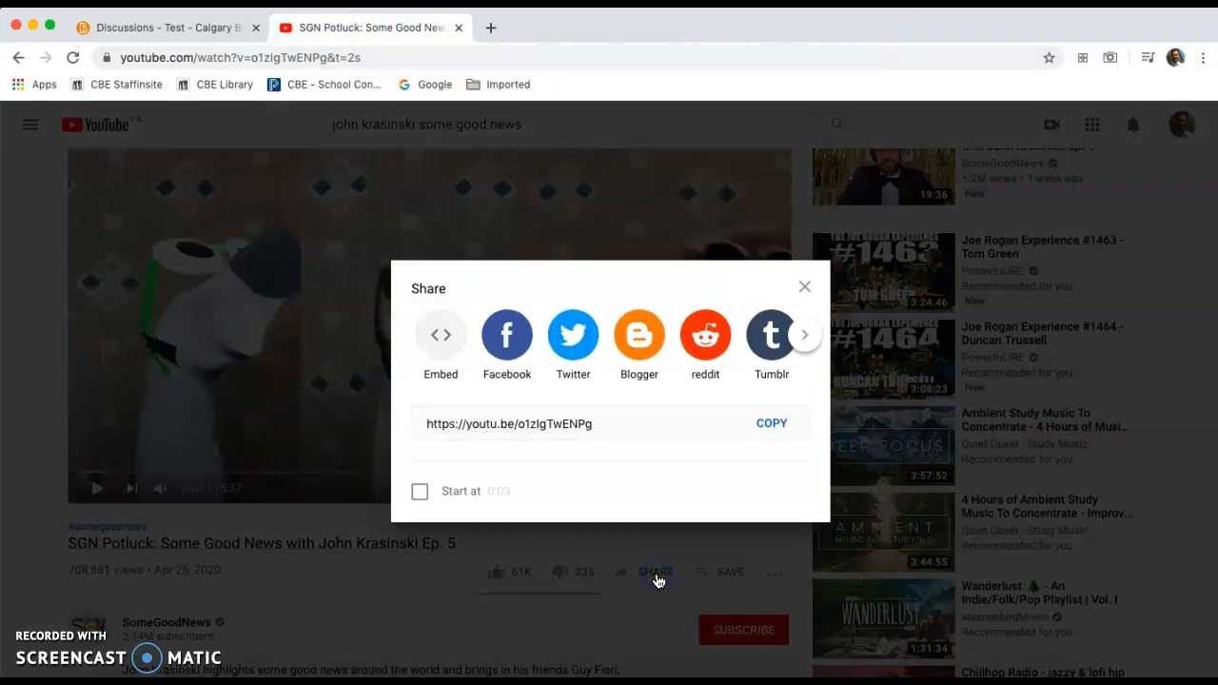
pyautogui.click(486, 426)
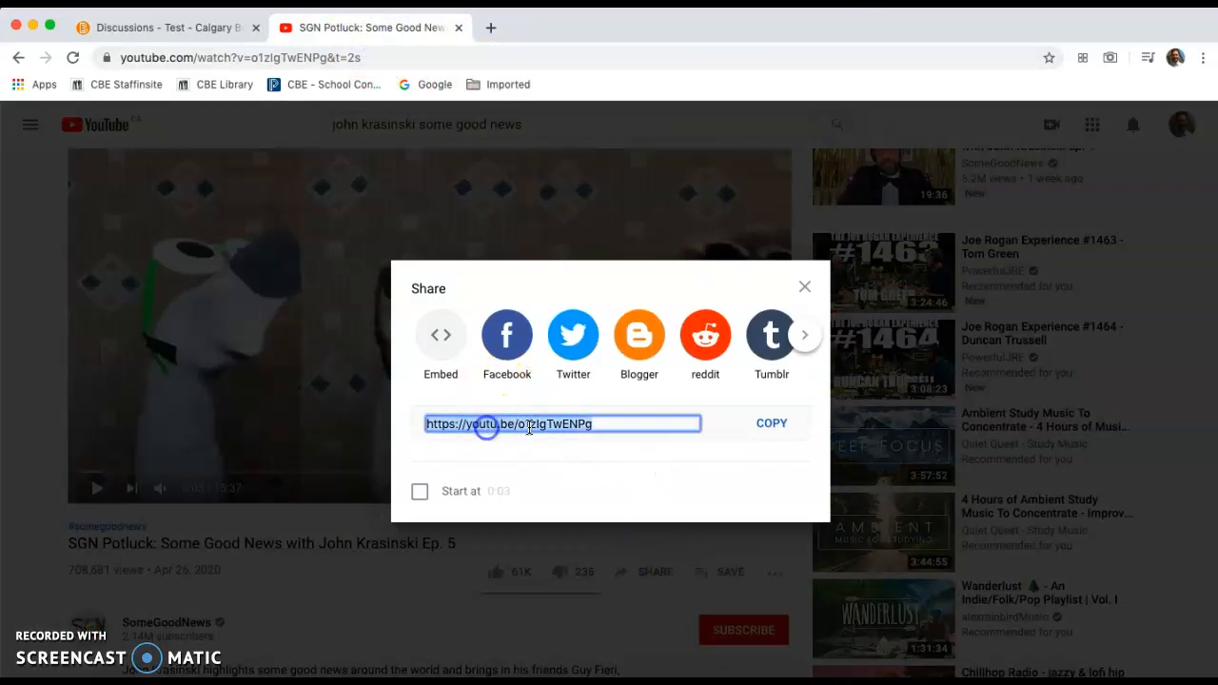
pyautogui.click(441, 335)
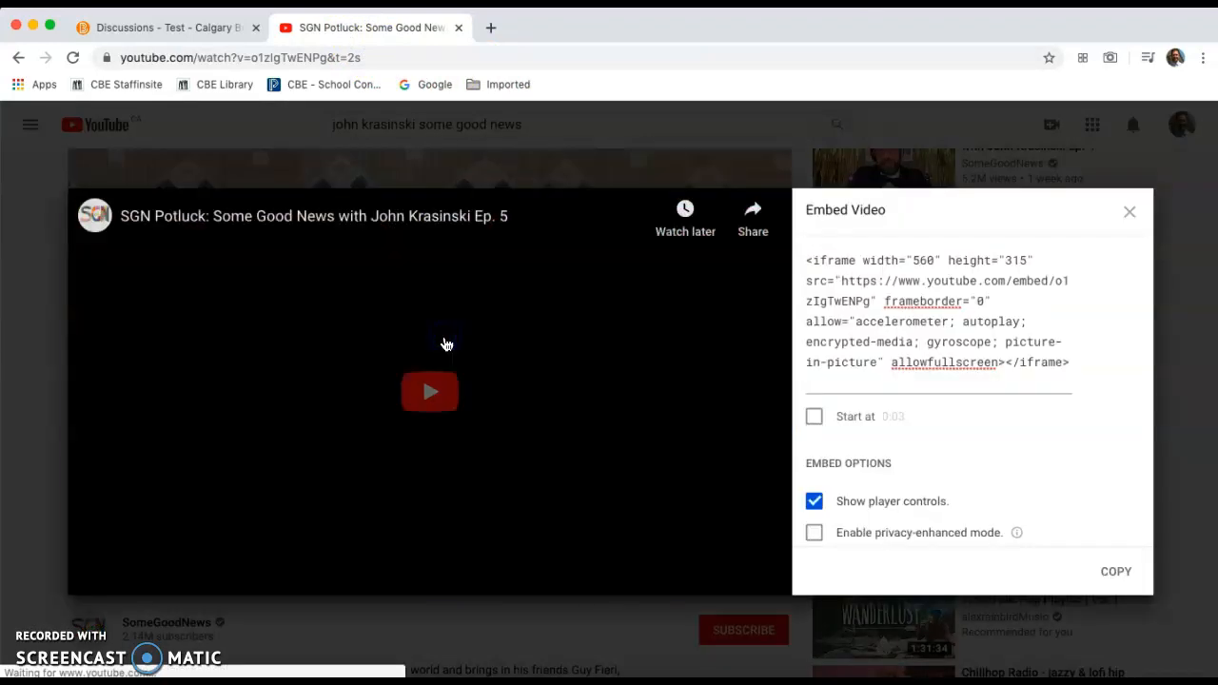
pyautogui.moveTo(806, 259); pyautogui.dragTo(1002, 382)
pyautogui.press('super+c')
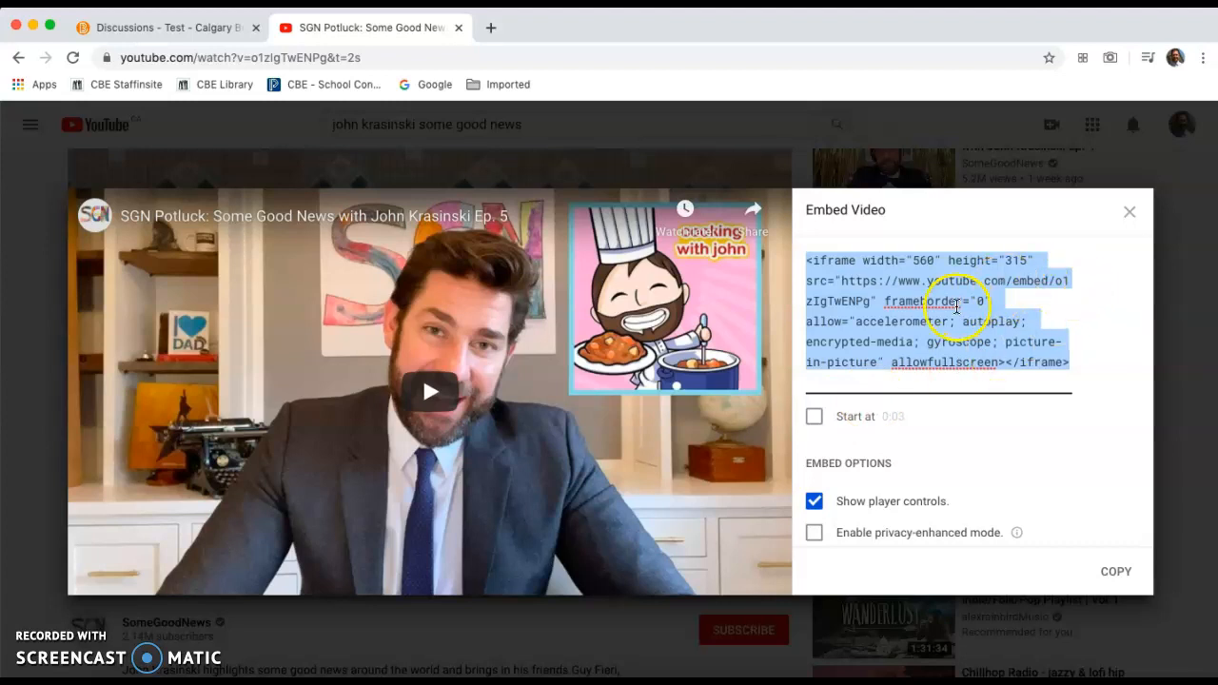
pyautogui.click(1127, 224)
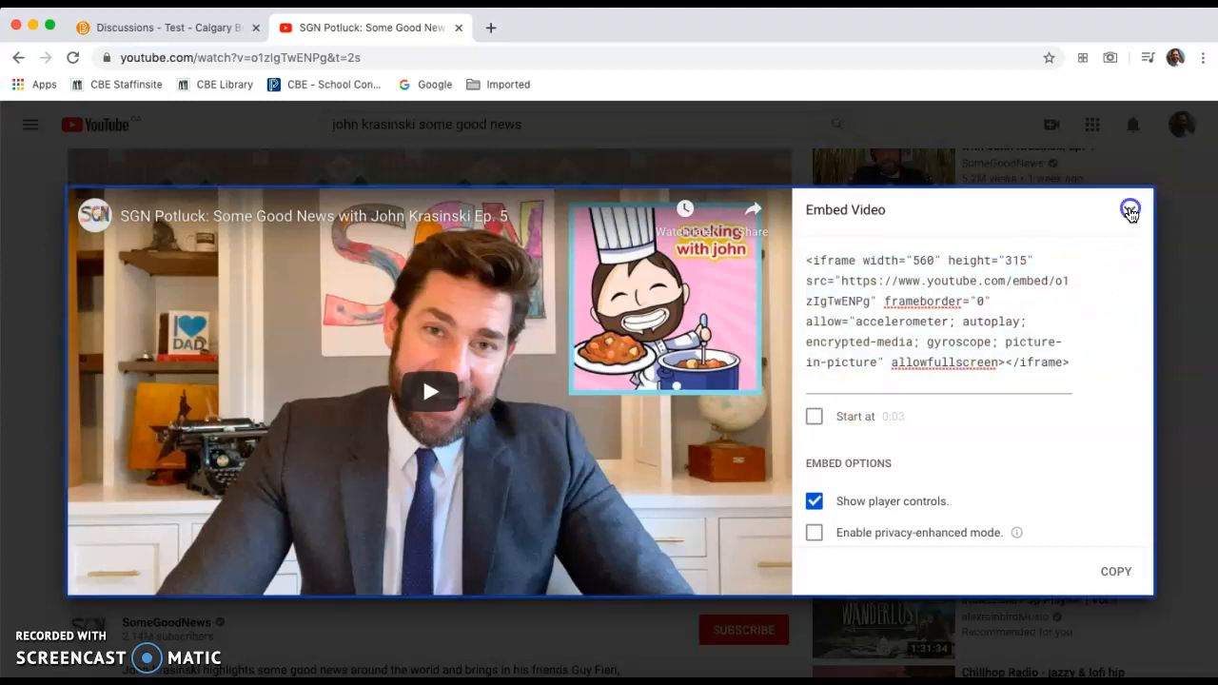
# - Return to the Test discussion topic, start a new thread and enlarge its compose window
pyautogui.click(196, 28)
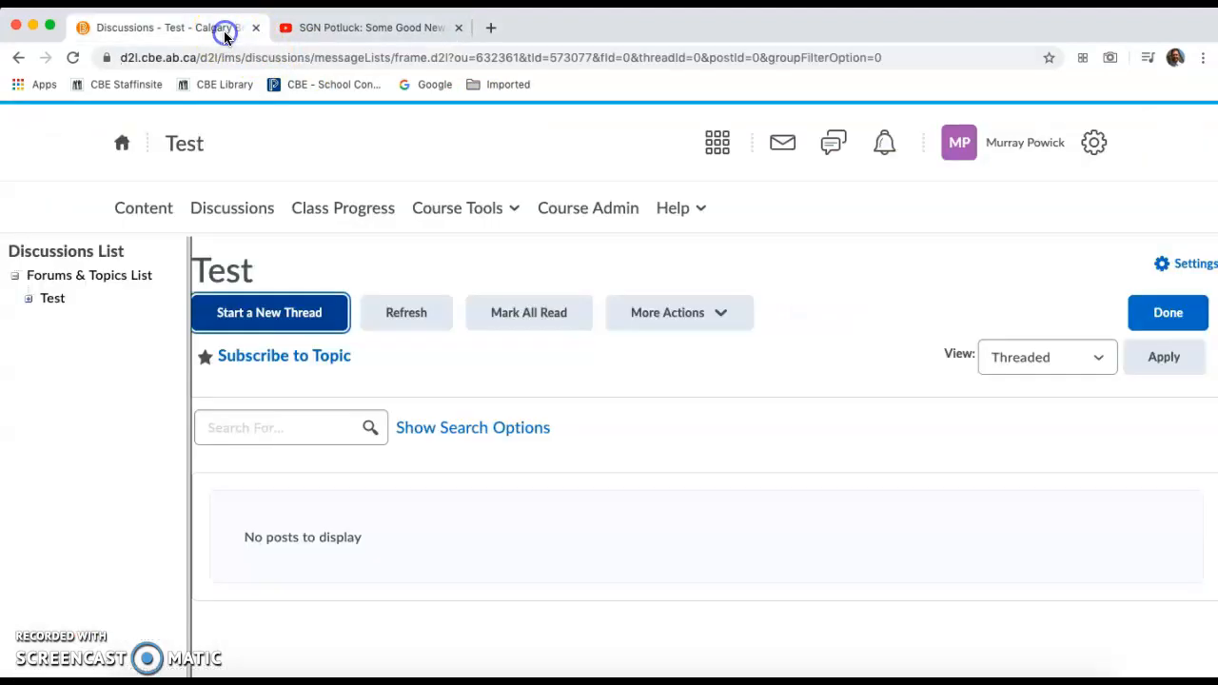
pyautogui.click(297, 320)
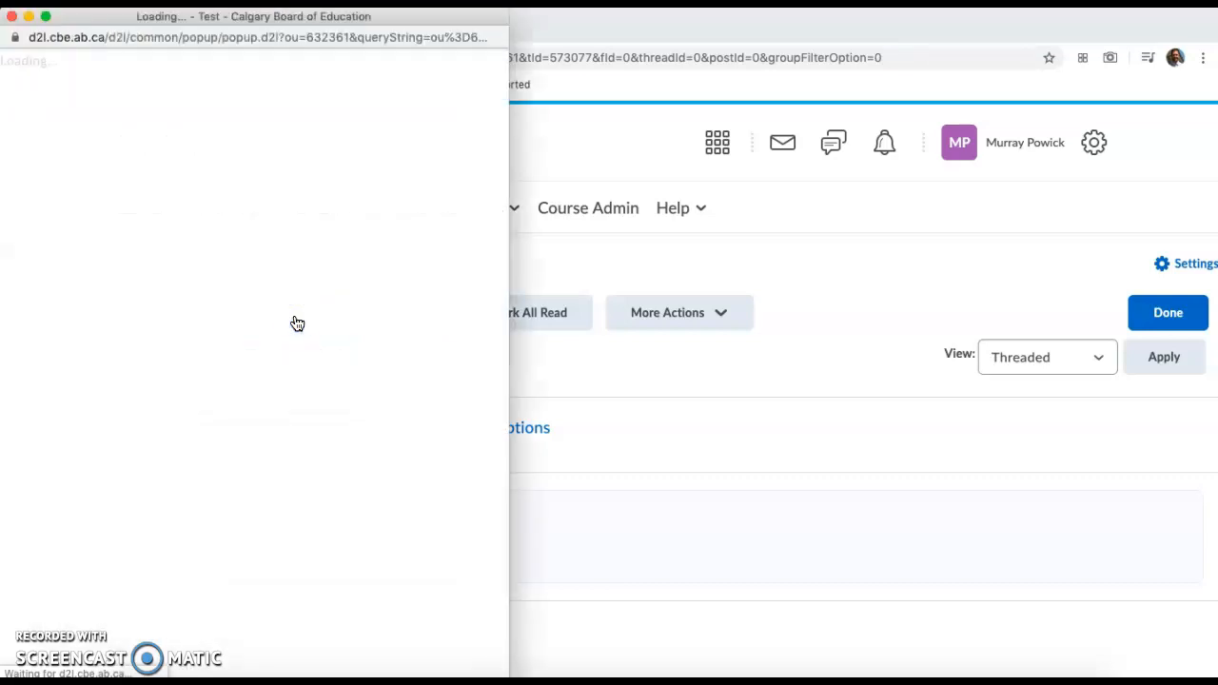
pyautogui.moveTo(506, 548); pyautogui.dragTo(863, 620)
pyautogui.scroll(-1, 759, 500)
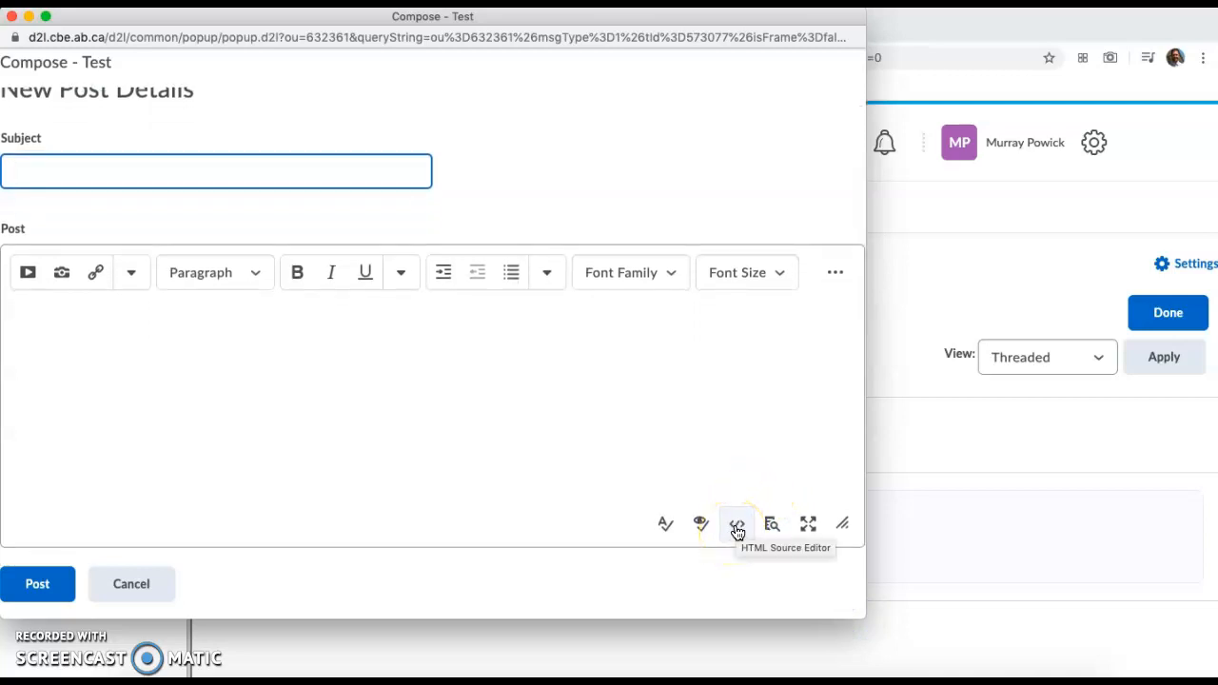
# - Paste the copied iframe embed code into the HTML source of the new post
pyautogui.click(737, 529)
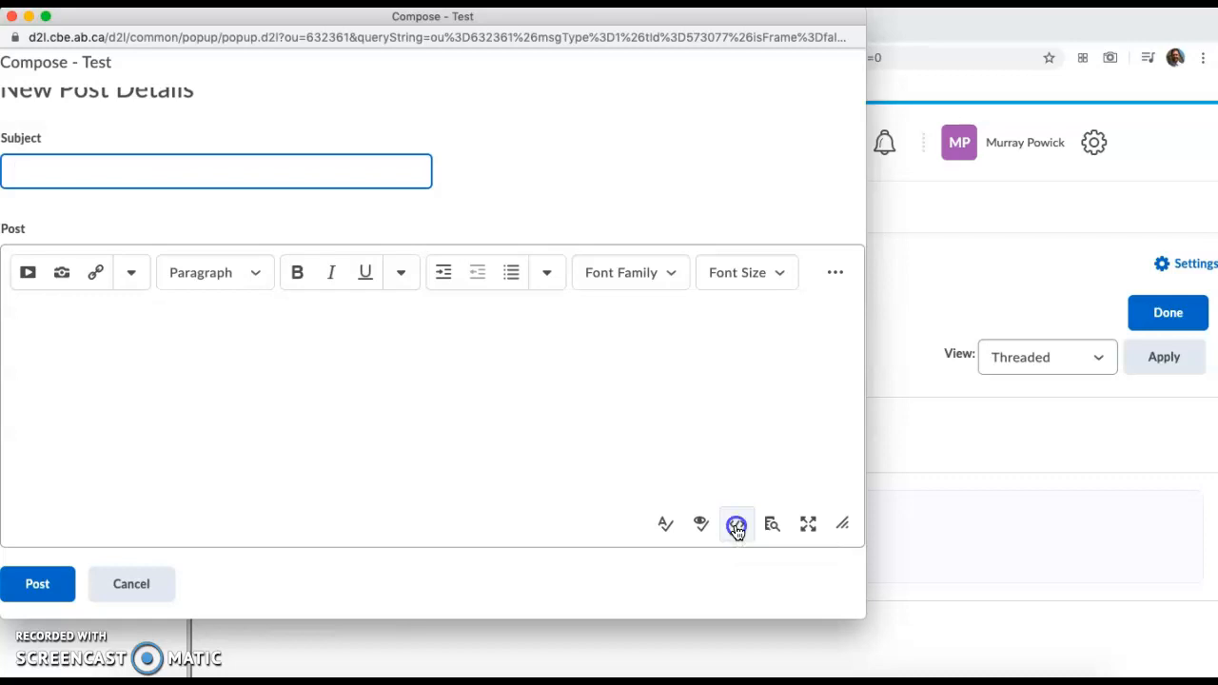
pyautogui.click(218, 353)
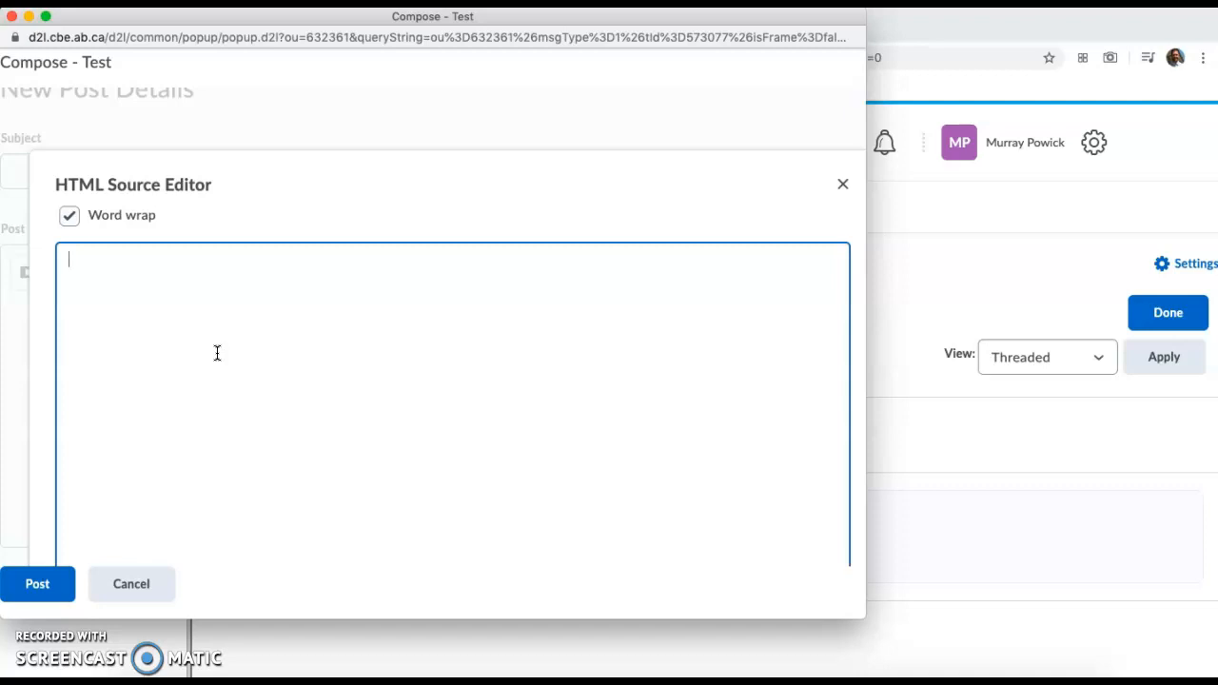
pyautogui.press('super+v')
# - Move the HTML Source Editor dialog higher and enlarge the compose window until the full code area fits
pyautogui.moveTo(491, 169); pyautogui.dragTo(465, 135)
pyautogui.moveTo(451, 189); pyautogui.dragTo(443, 109)
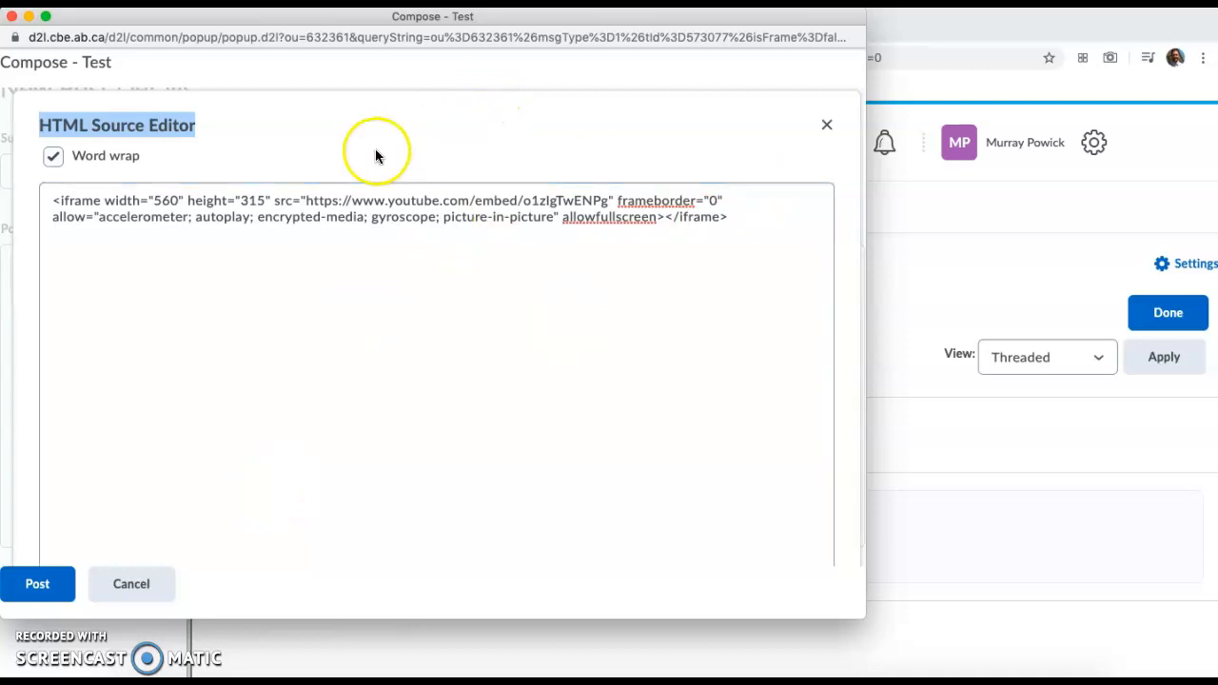
pyautogui.moveTo(345, 130); pyautogui.dragTo(335, 98)
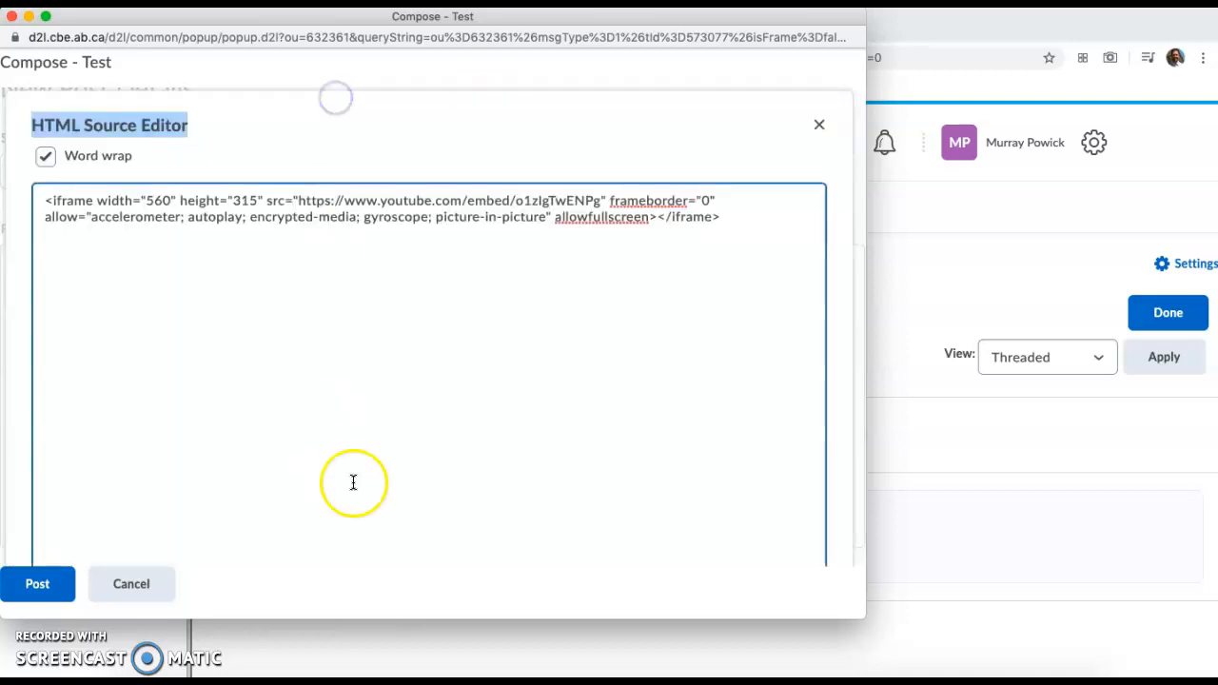
pyautogui.moveTo(862, 612); pyautogui.dragTo(1034, 669)
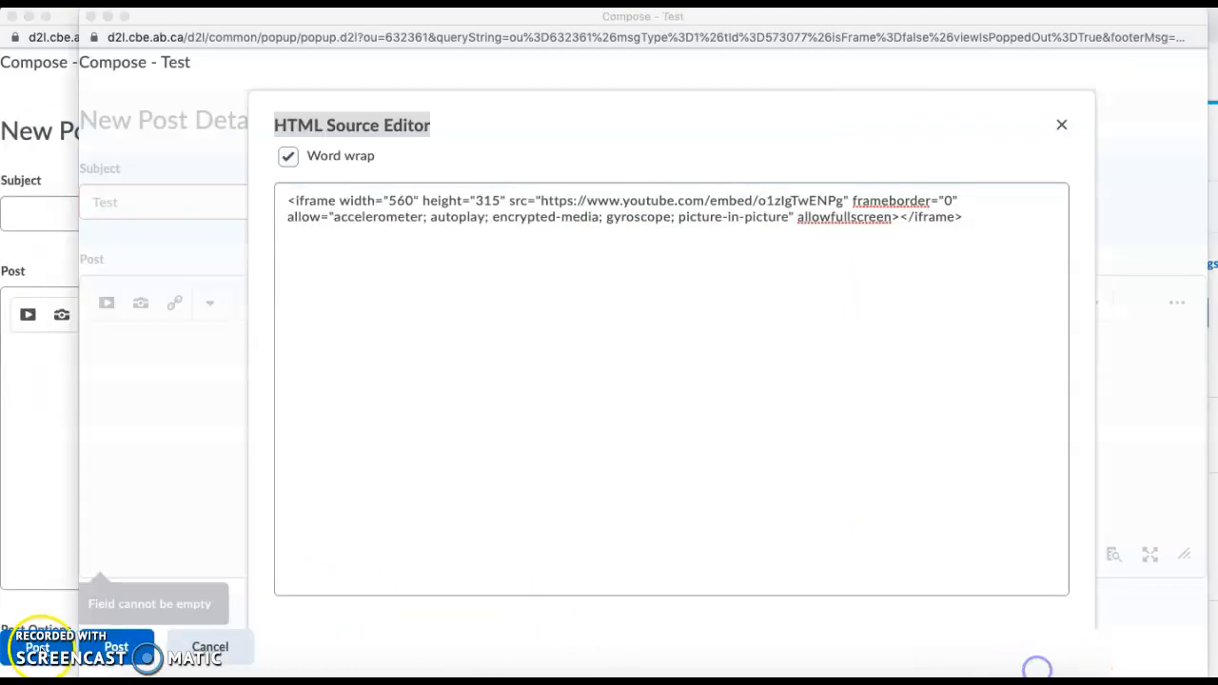